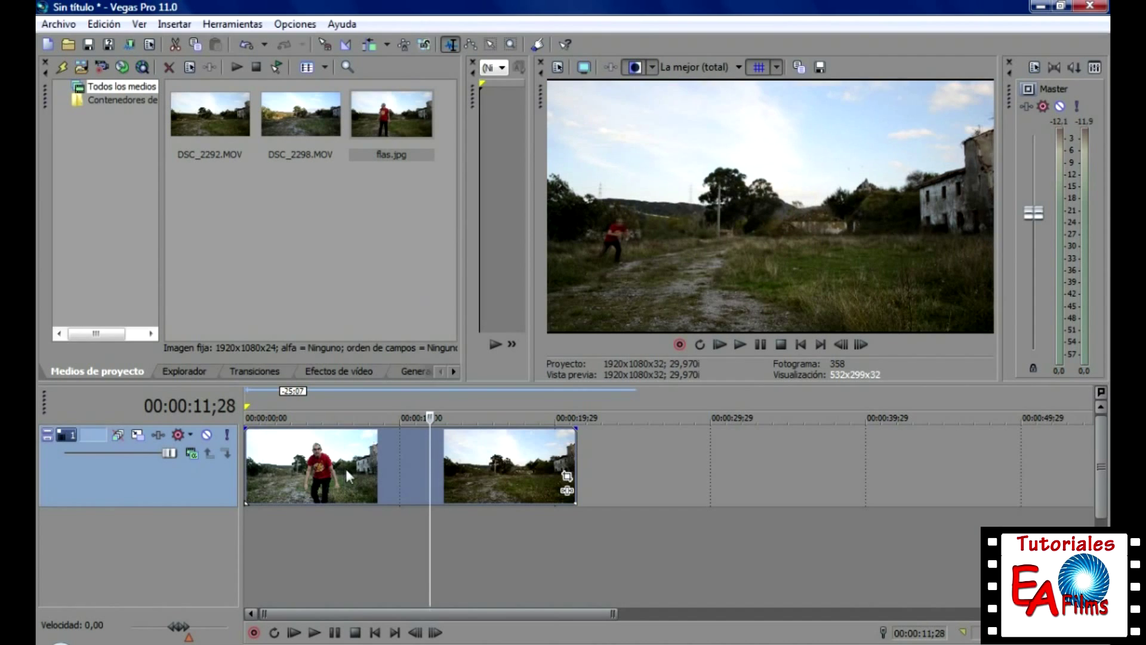
Scrub through the opening seconds of the clip to examine the man's run away from the camera.
click(305, 475)
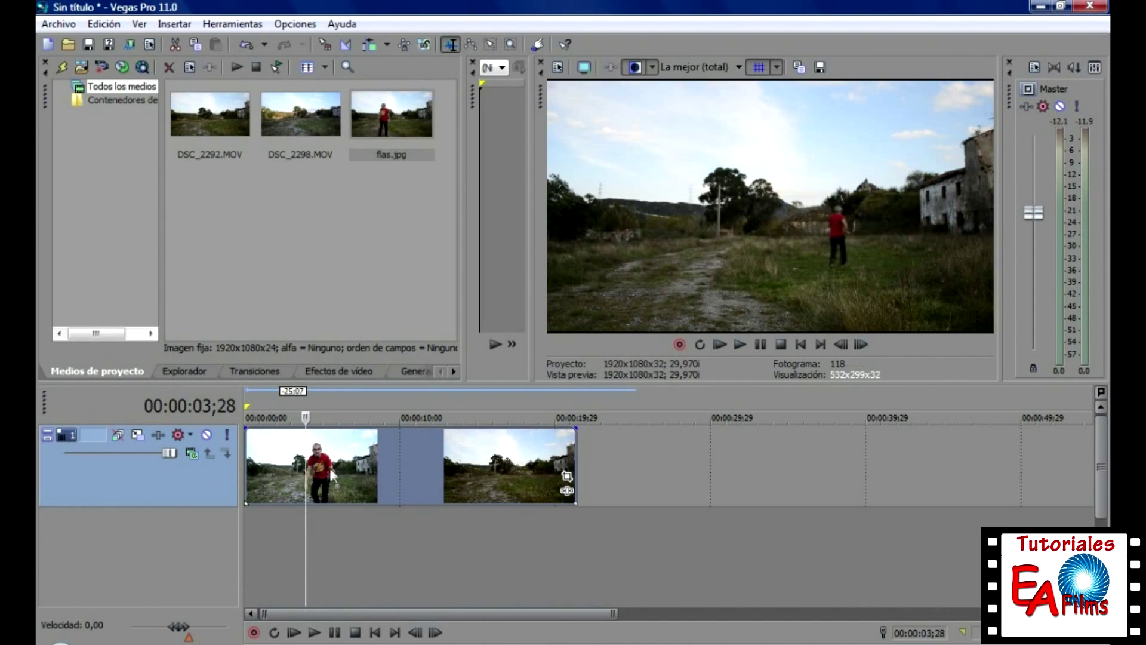
click(303, 469)
click(297, 464)
click(283, 474)
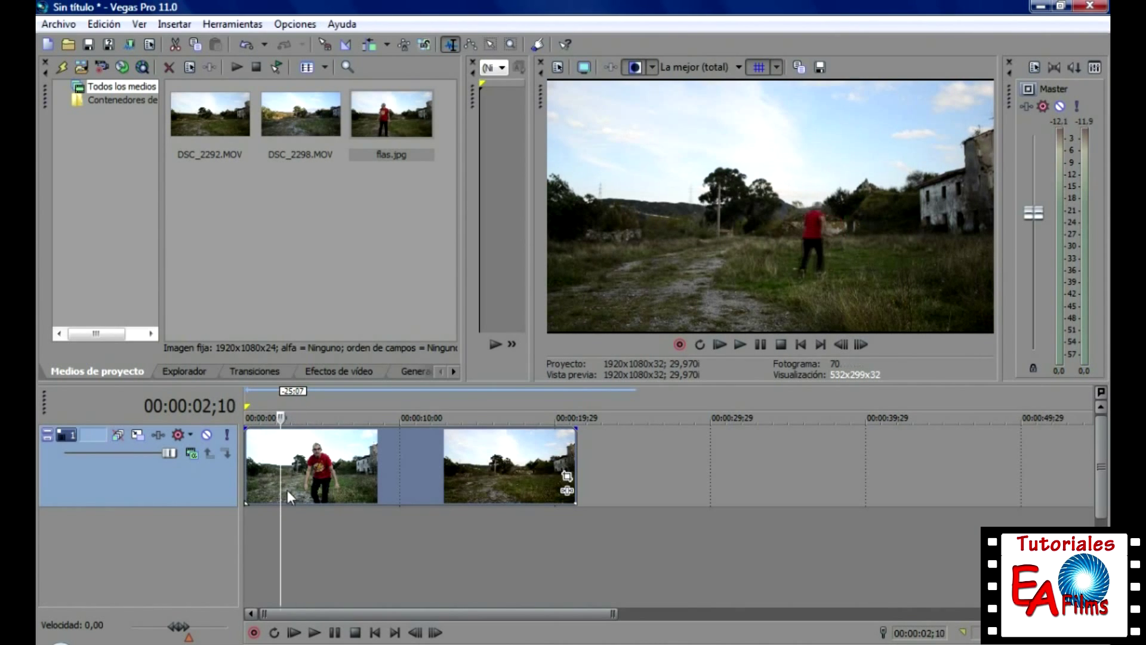
click(295, 479)
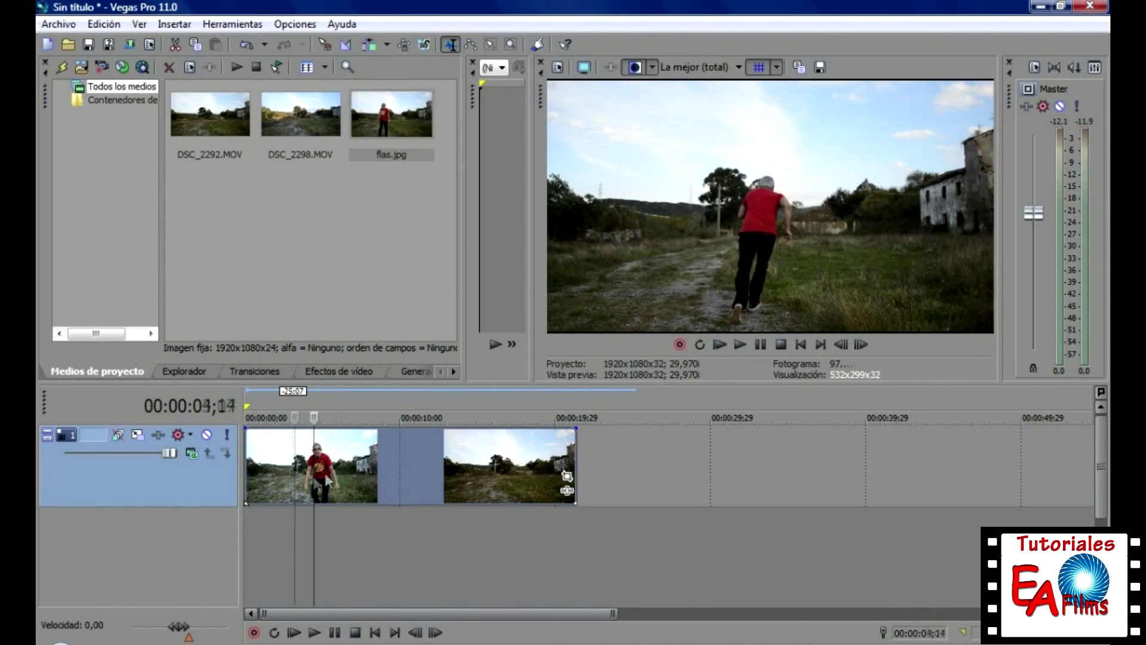
click(313, 476)
click(329, 475)
click(305, 478)
click(295, 472)
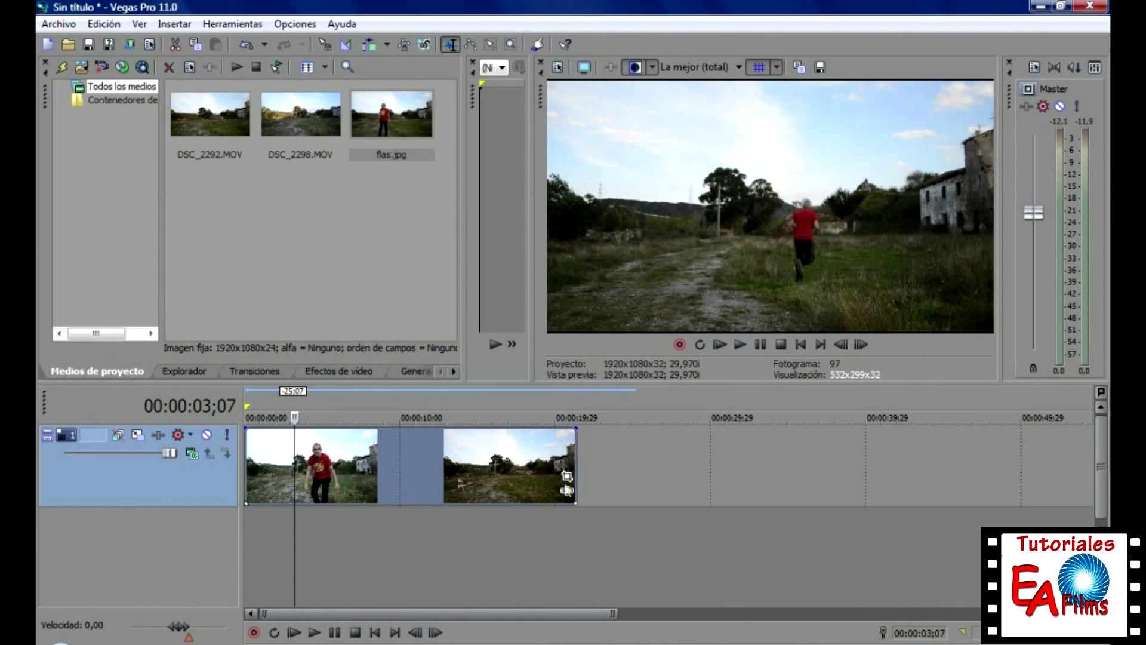
Duplicate the video track with its clip and select the copy on the upper track.
right_click(652, 472)
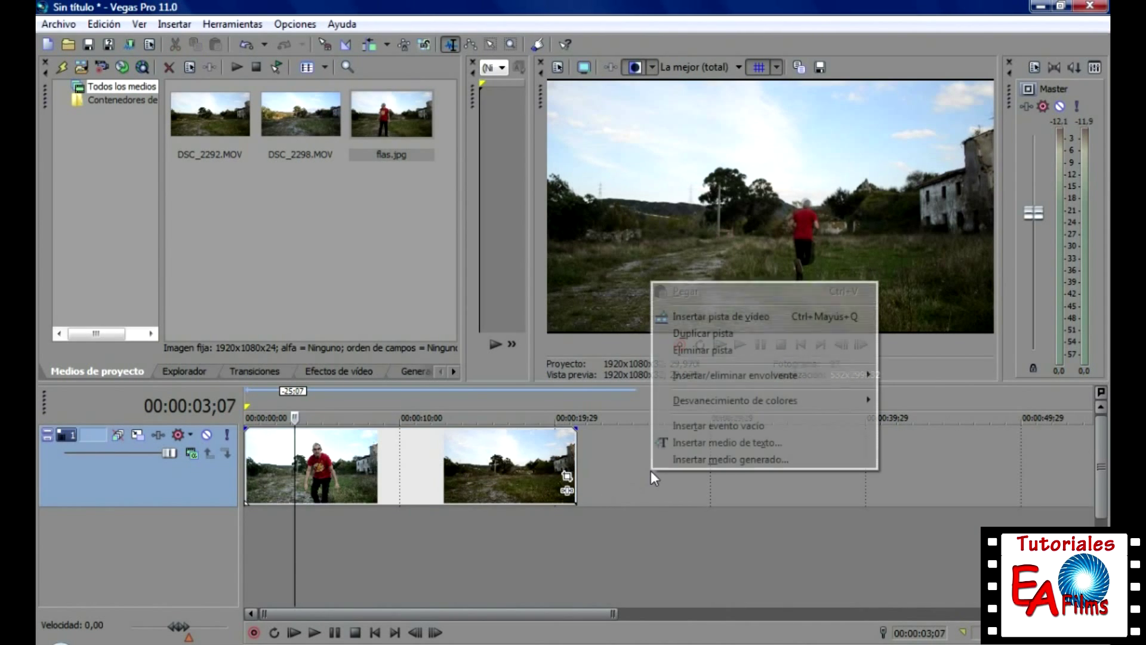
click(775, 335)
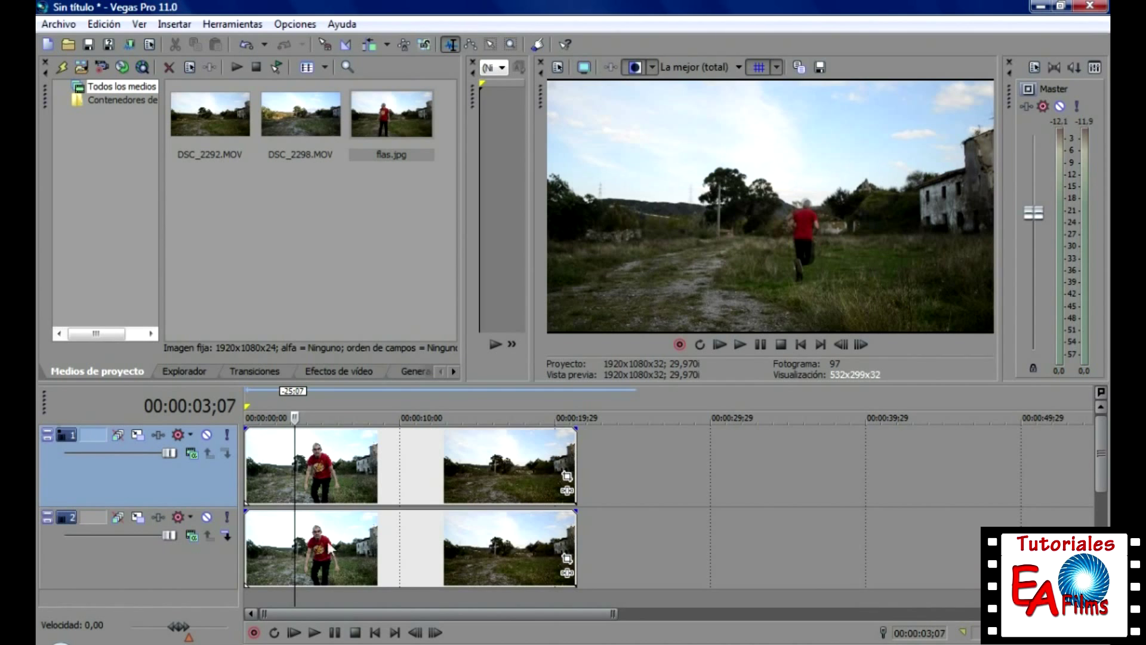
click(371, 469)
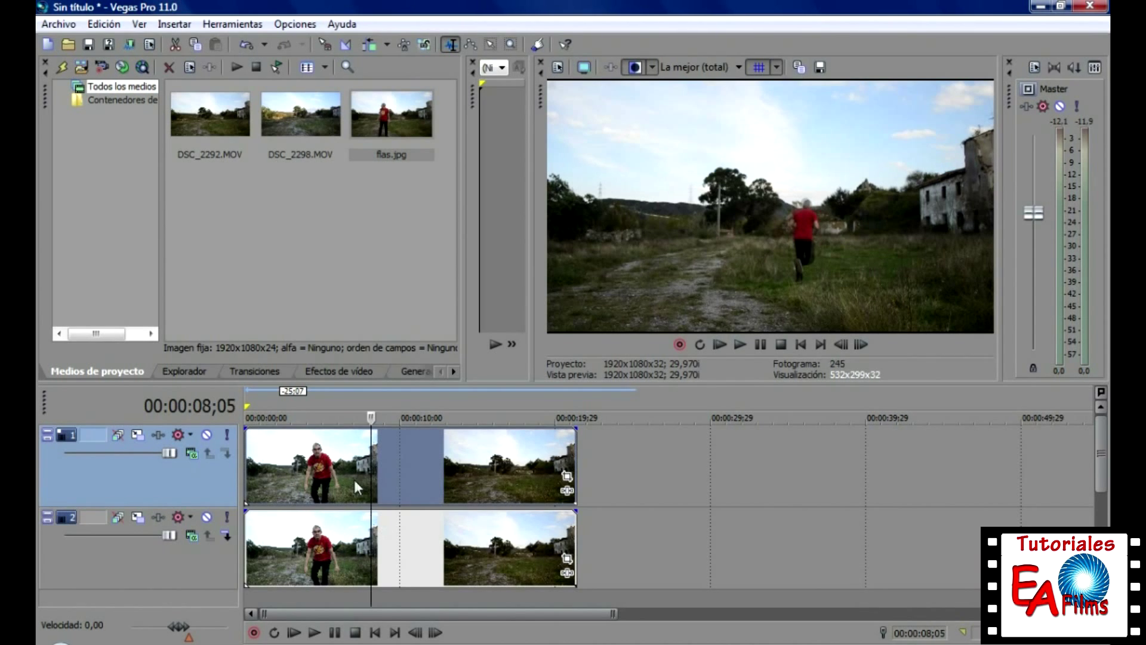
Split the upper track's clip at 00:00:01;18, where the man begins running.
click(320, 476)
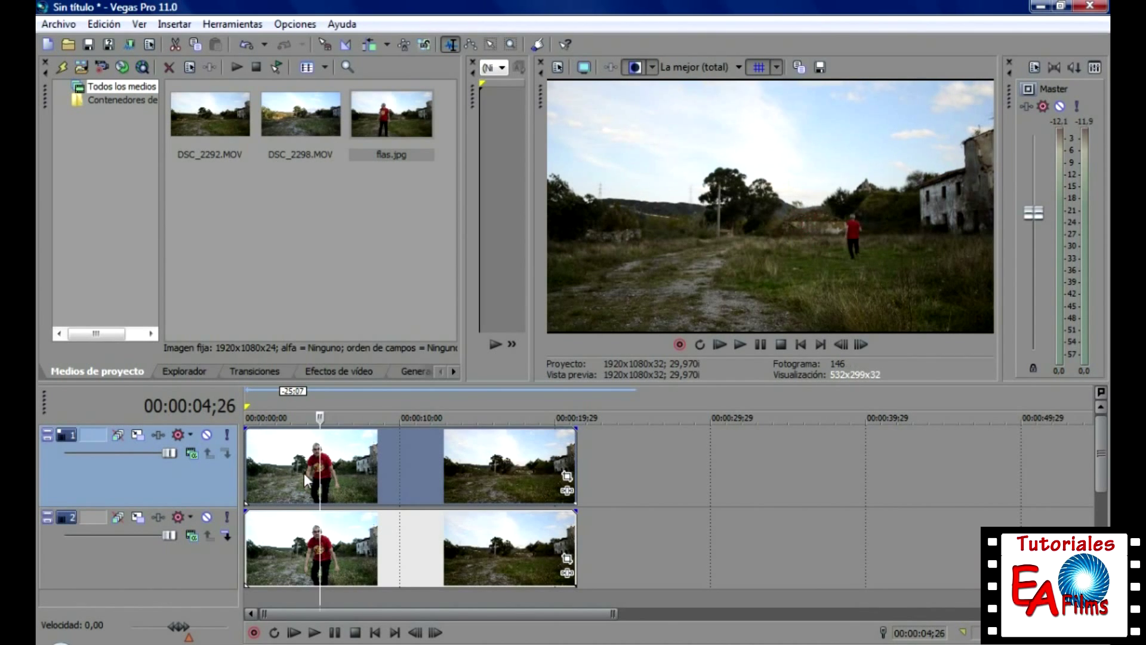
right_click(303, 473)
click(296, 473)
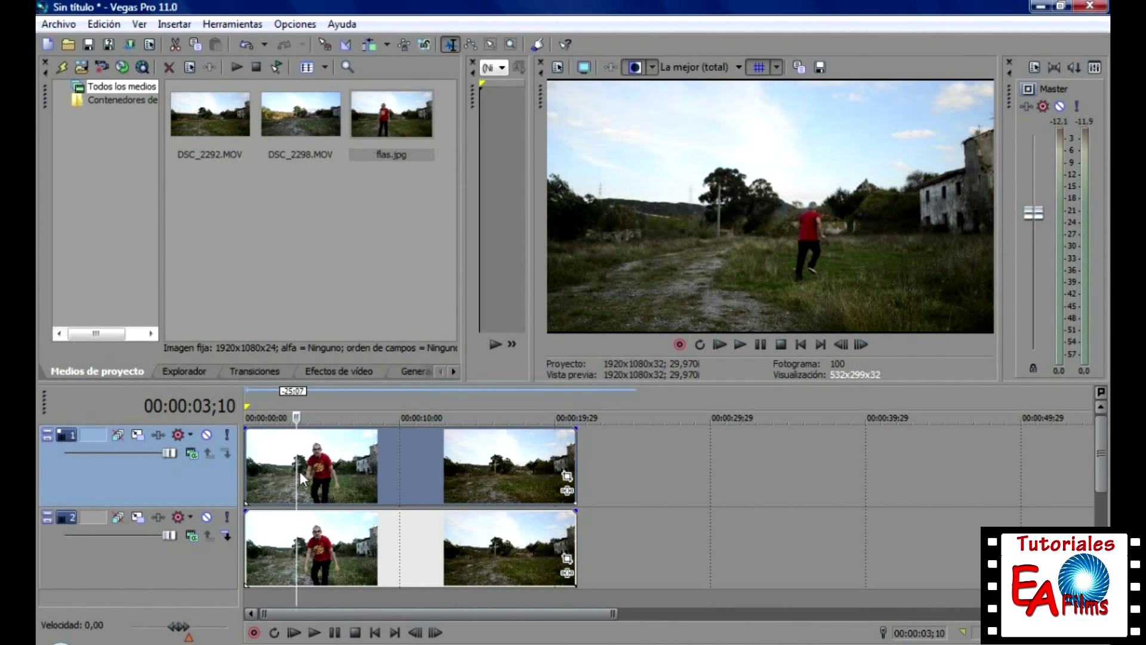
click(283, 474)
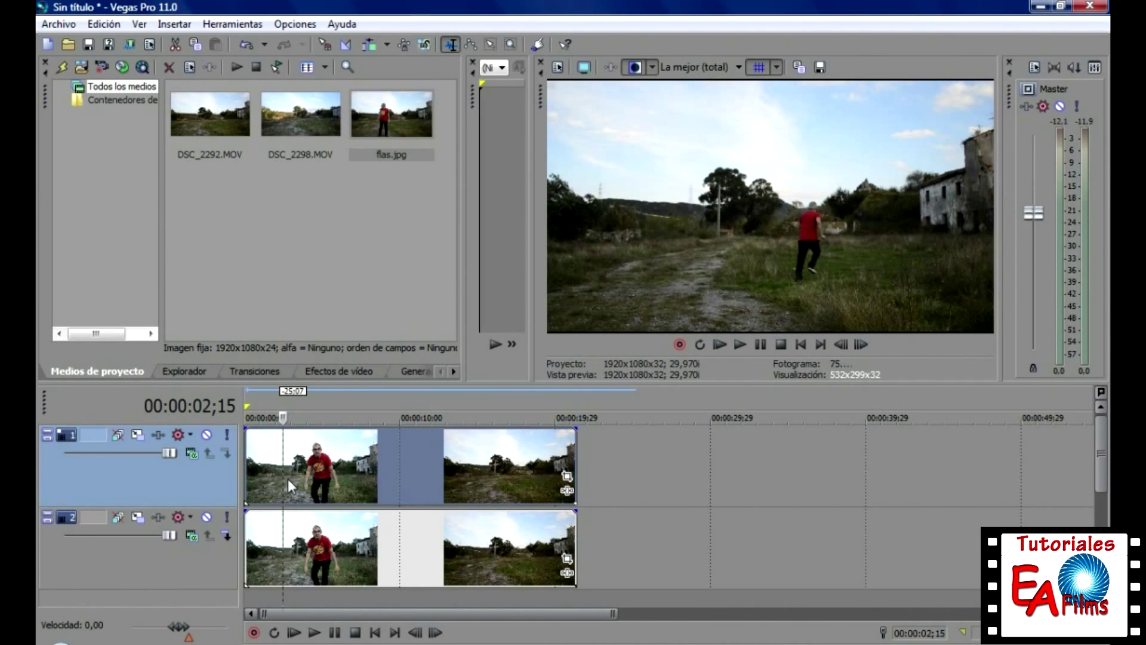
click(271, 472)
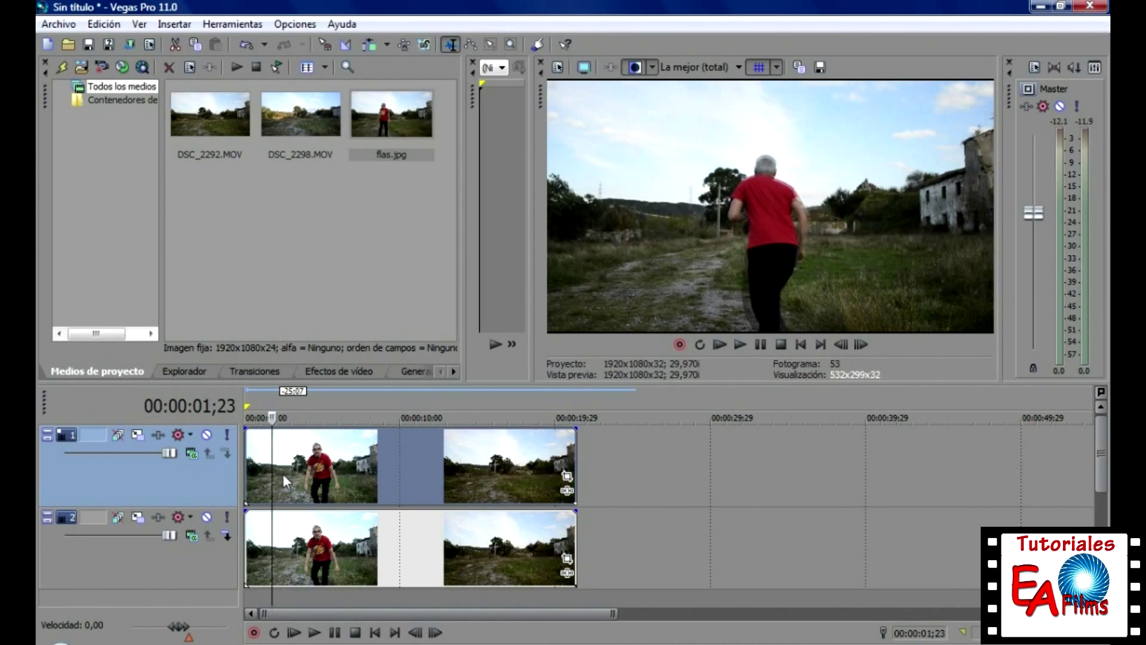
click(286, 466)
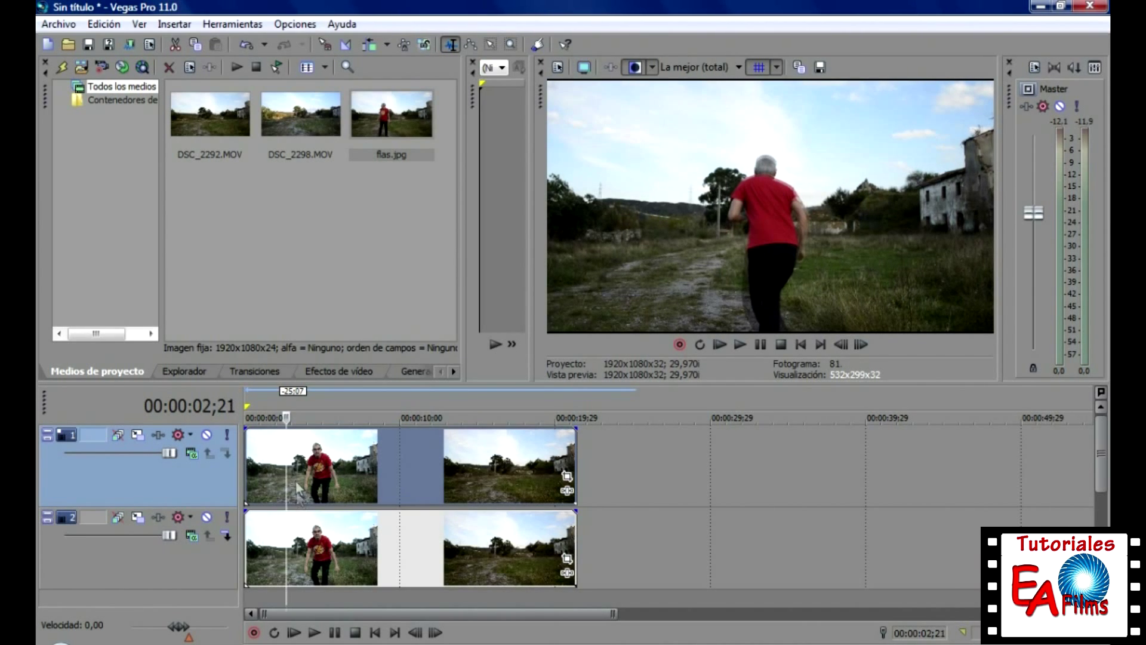
click(278, 479)
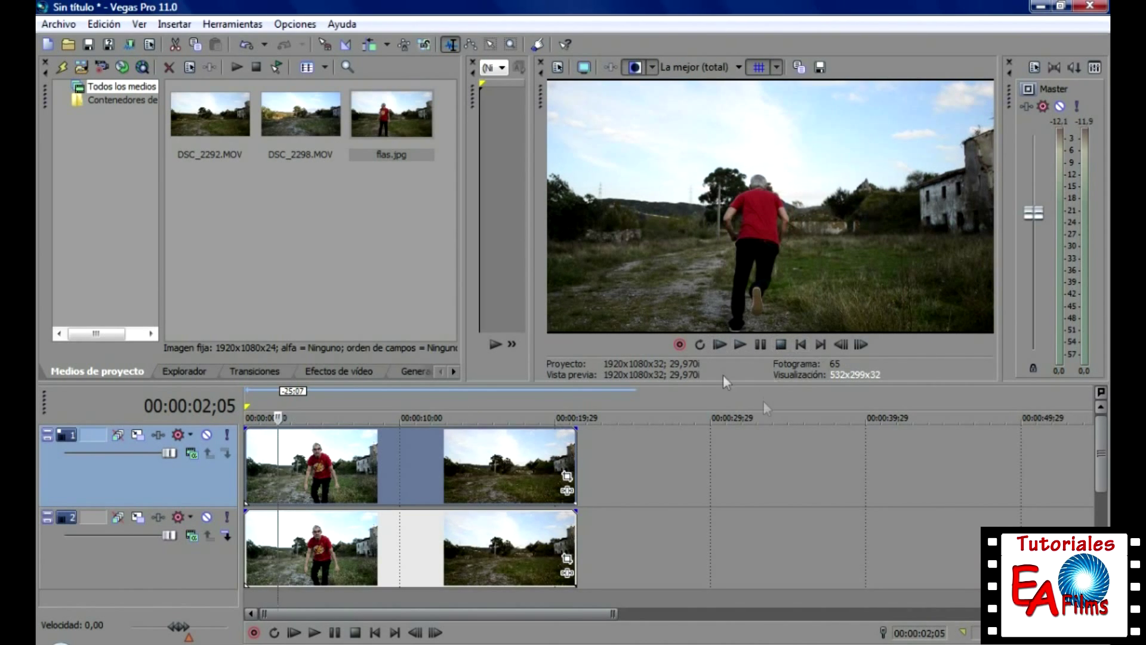
drag(278, 425, 276, 418)
drag(278, 462, 278, 462)
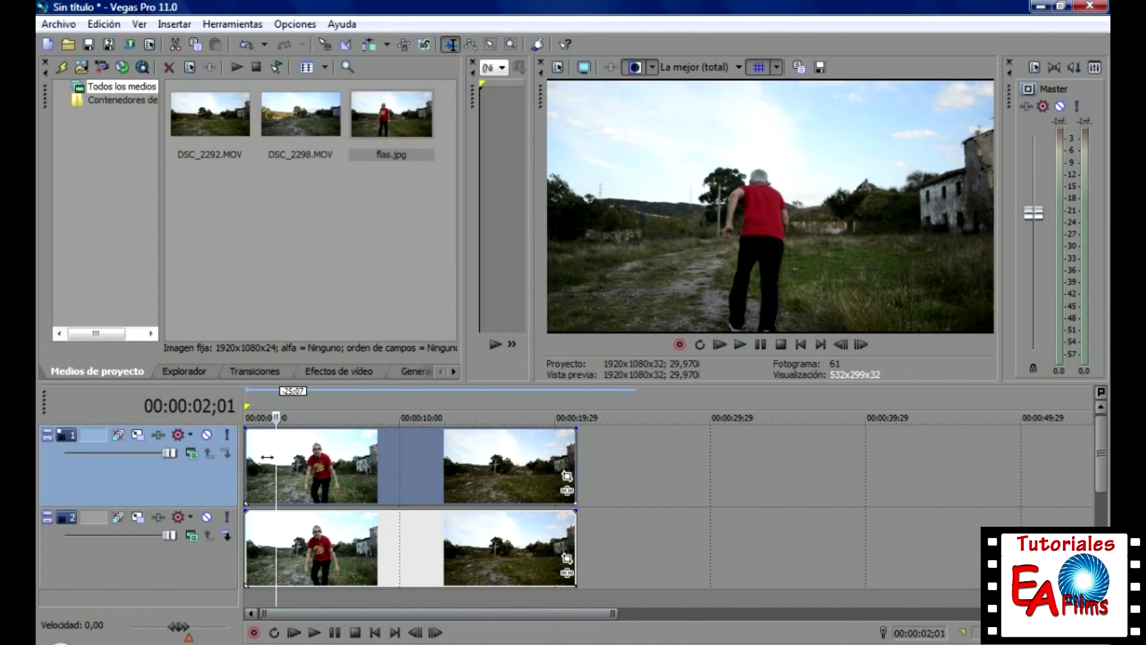
click(269, 463)
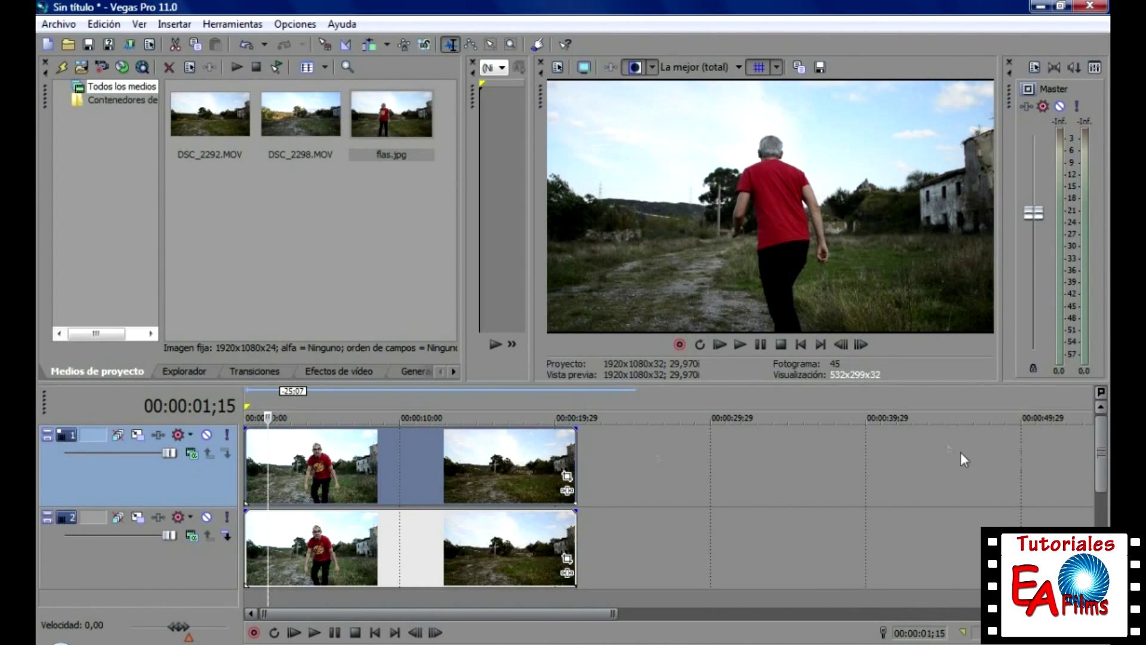
click(861, 345)
click(862, 345)
click(862, 344)
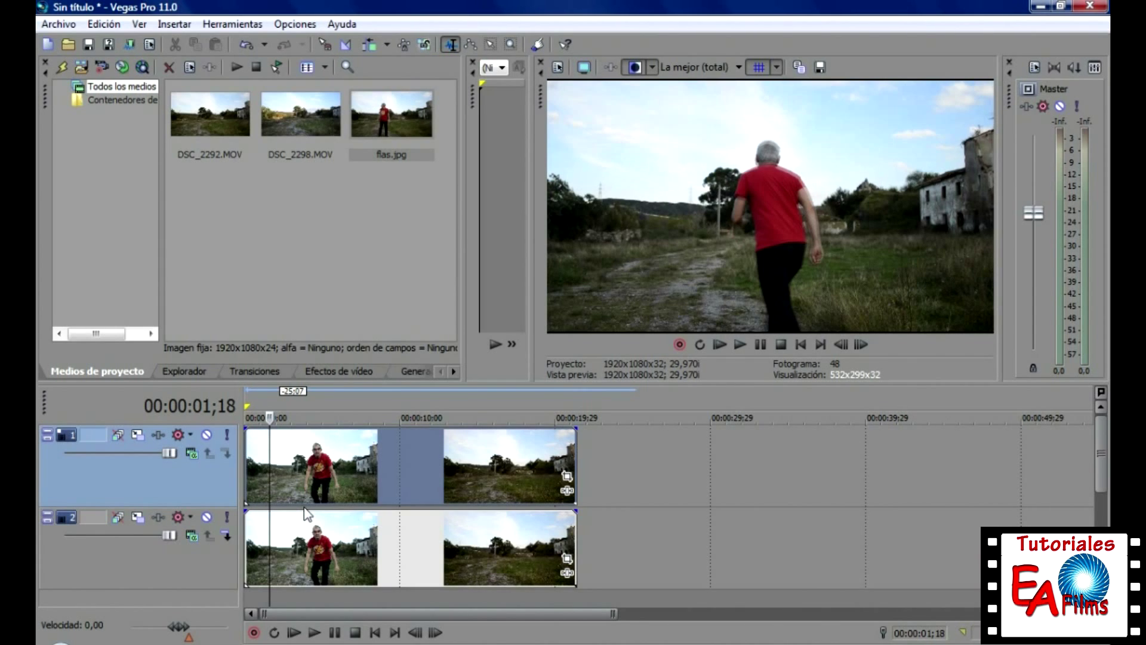
key(s)
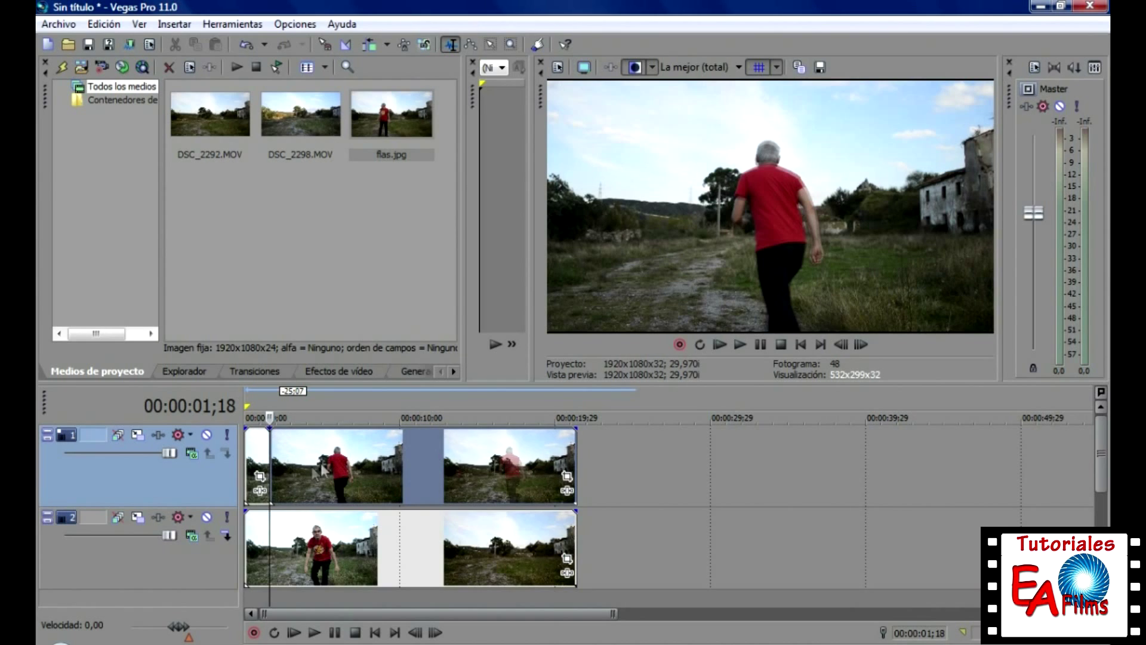
Split the remaining upper-track clip at 00:00:05;14, where the man is far away in the field.
click(292, 453)
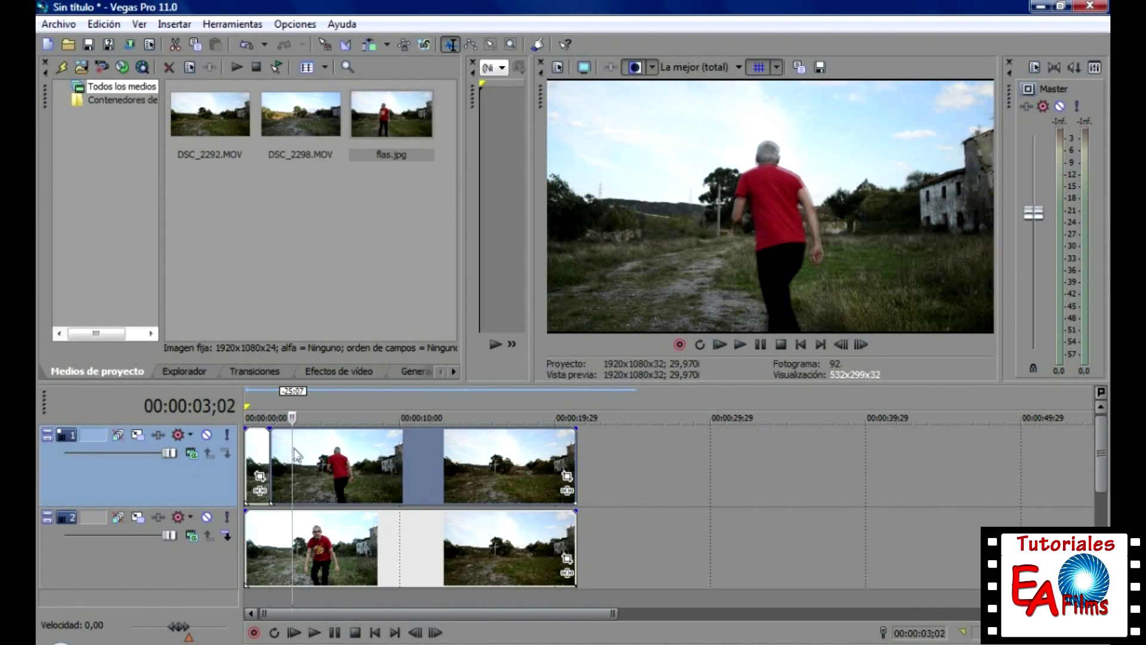
click(306, 452)
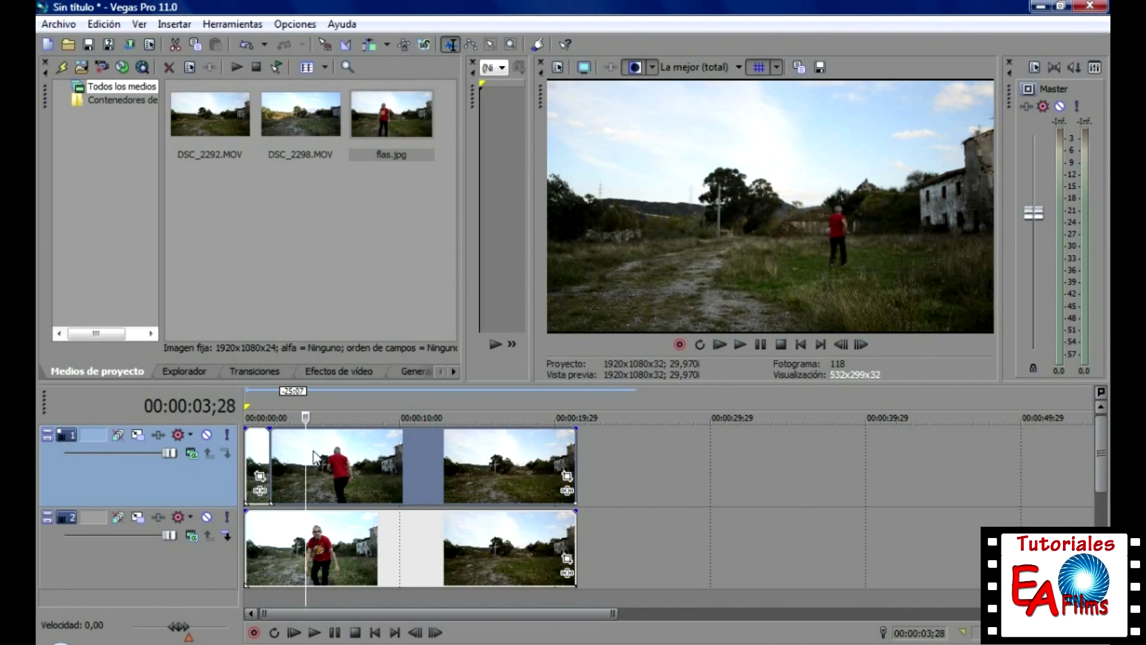
click(313, 449)
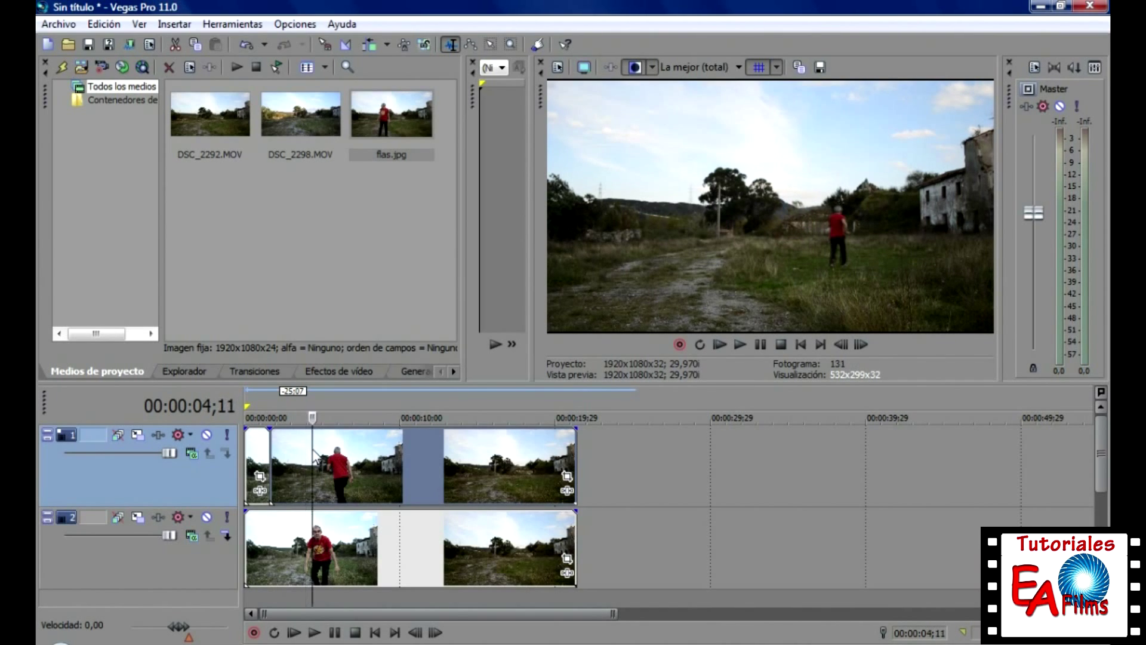
click(317, 452)
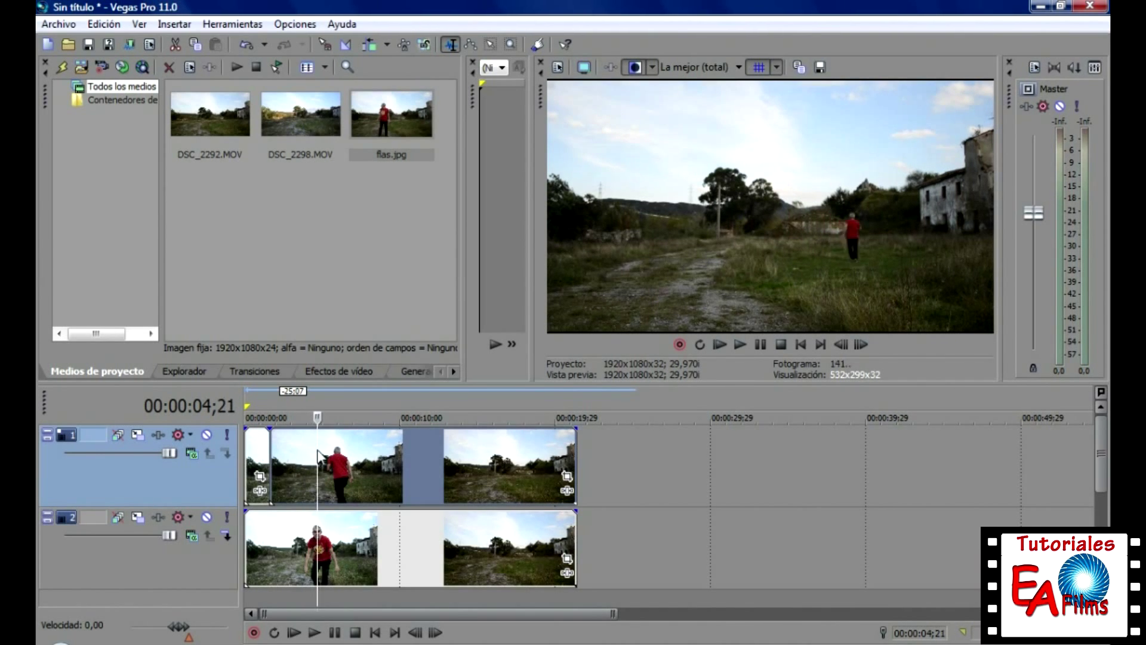
click(324, 451)
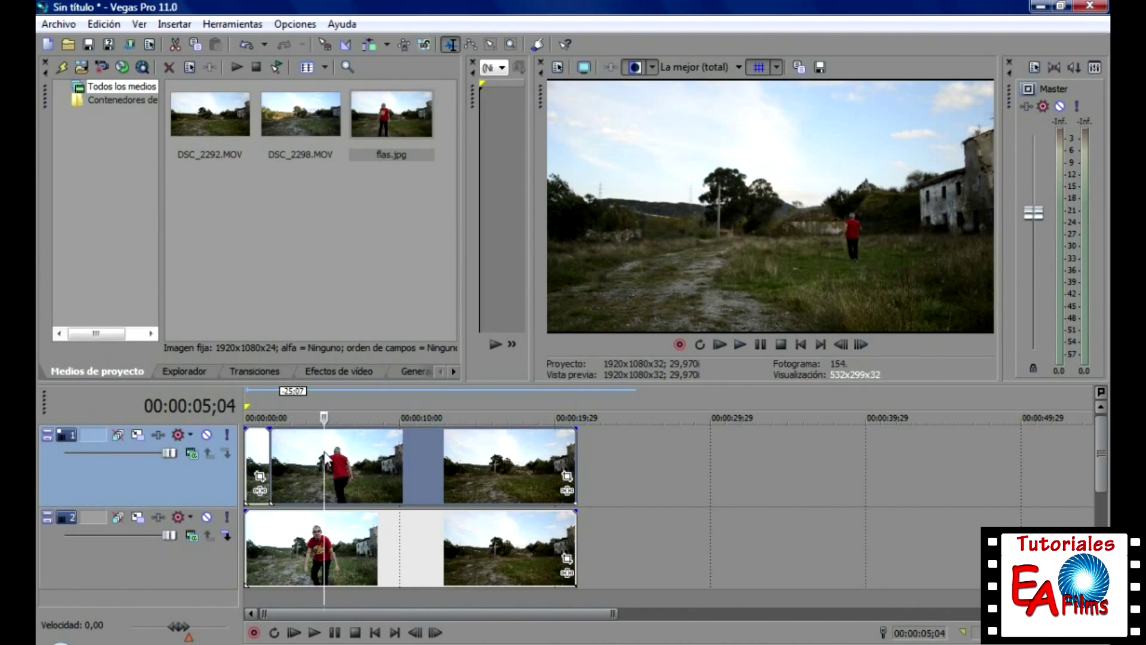
click(329, 455)
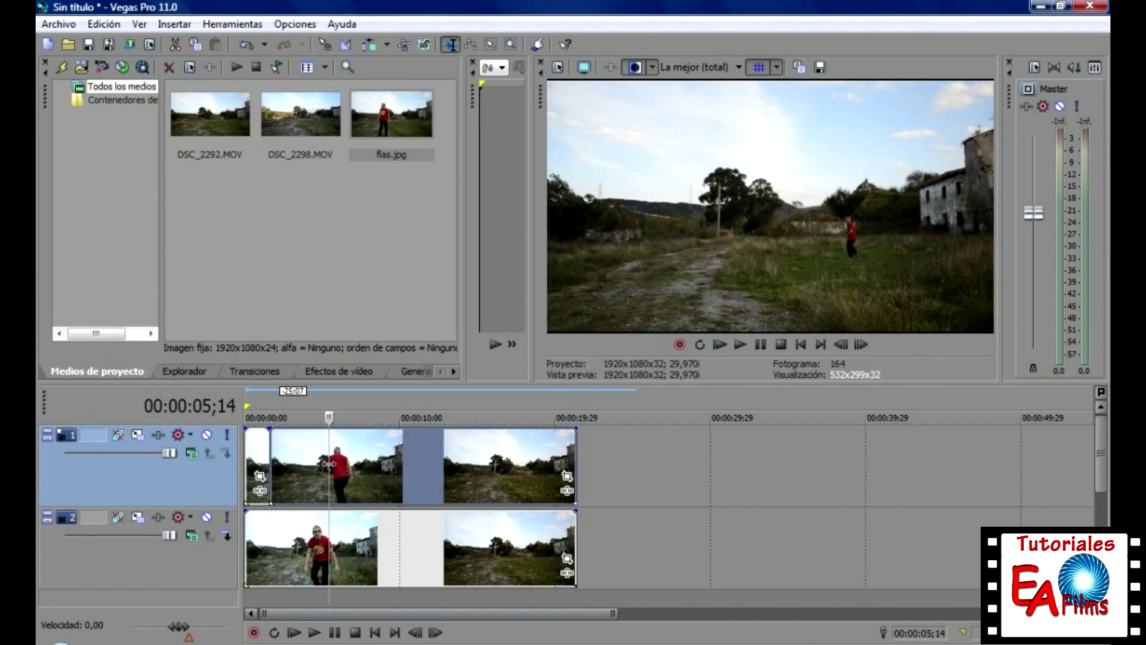
key(s)
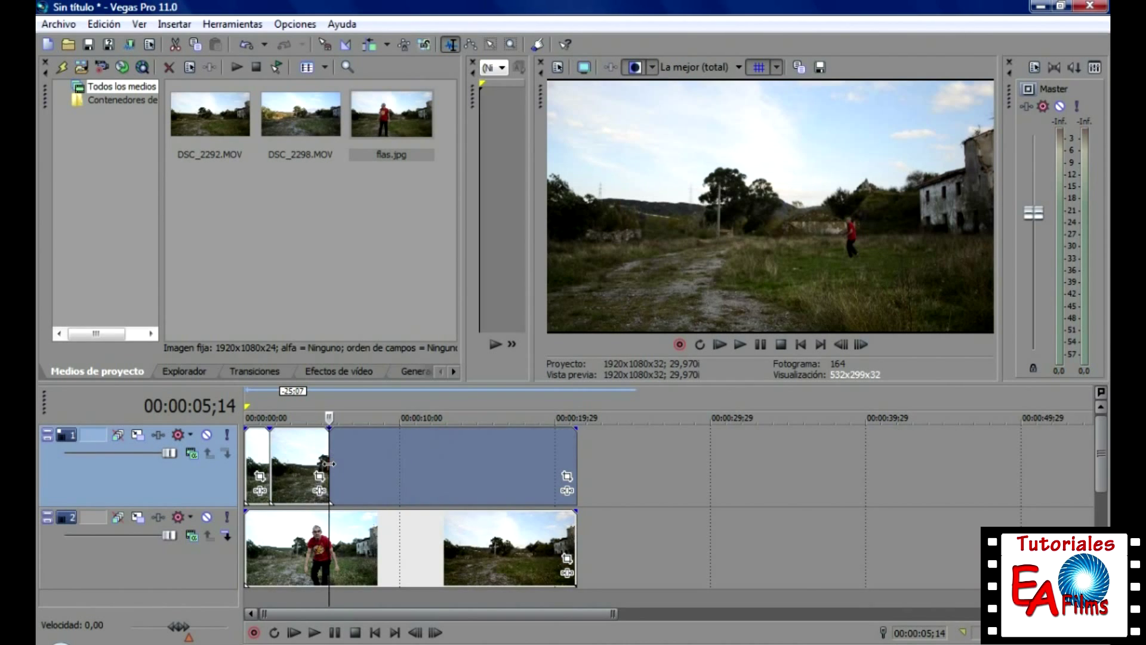
Select the middle segment of the upper track and examine the man's run in an enlarged timeline.
click(309, 460)
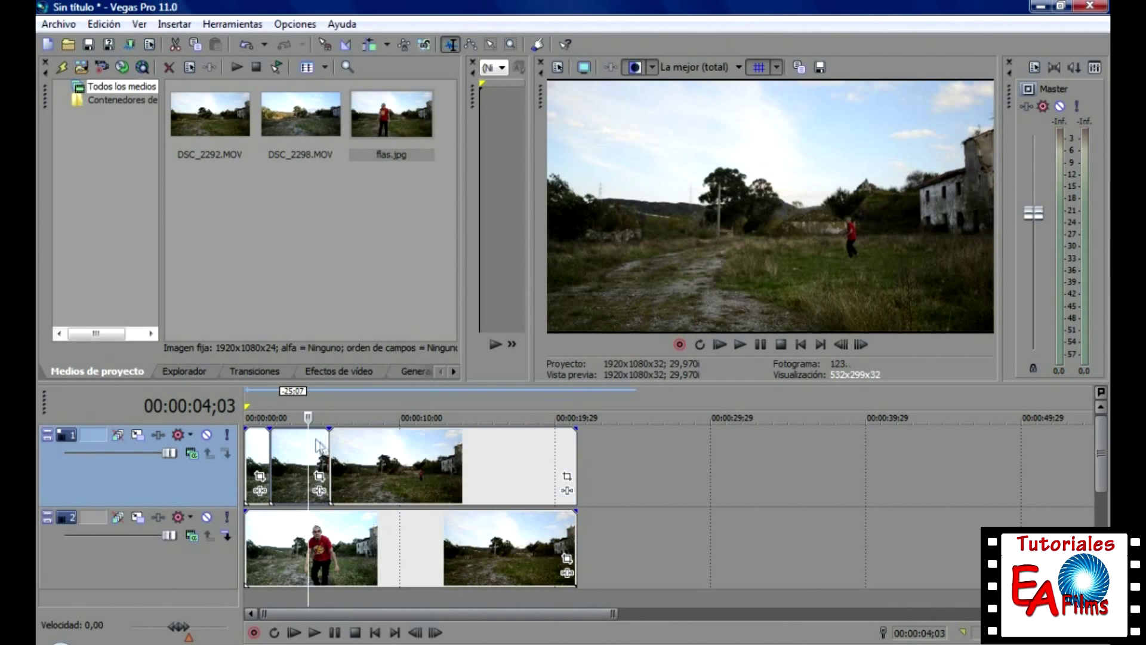
click(294, 464)
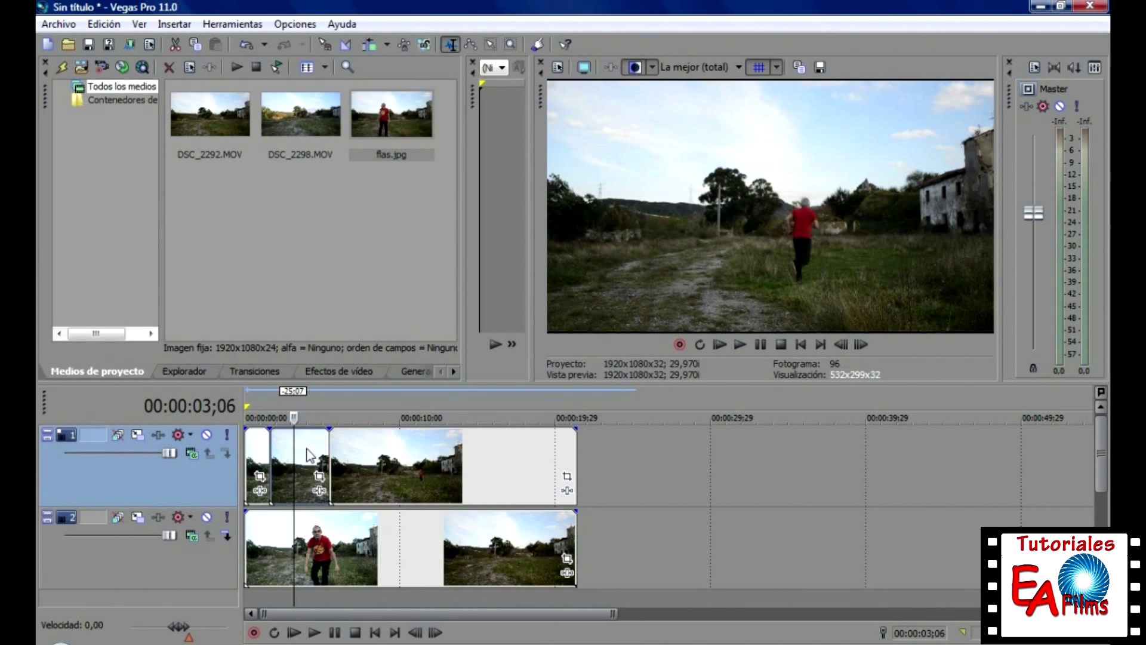
scroll(304, 455, up, 4)
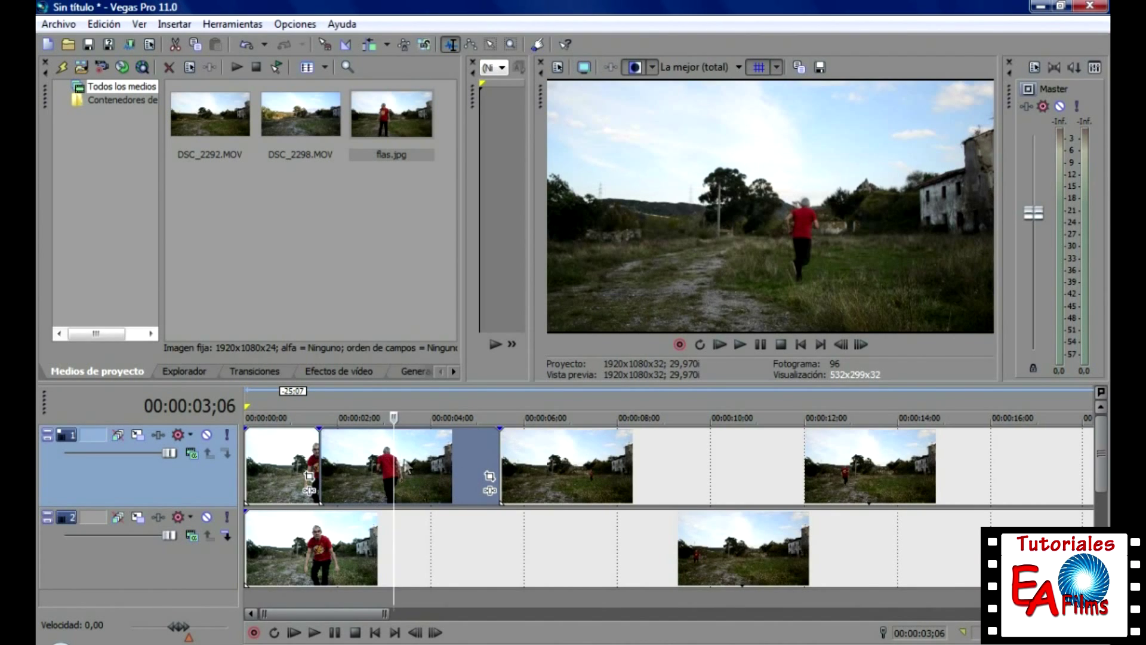
click(370, 469)
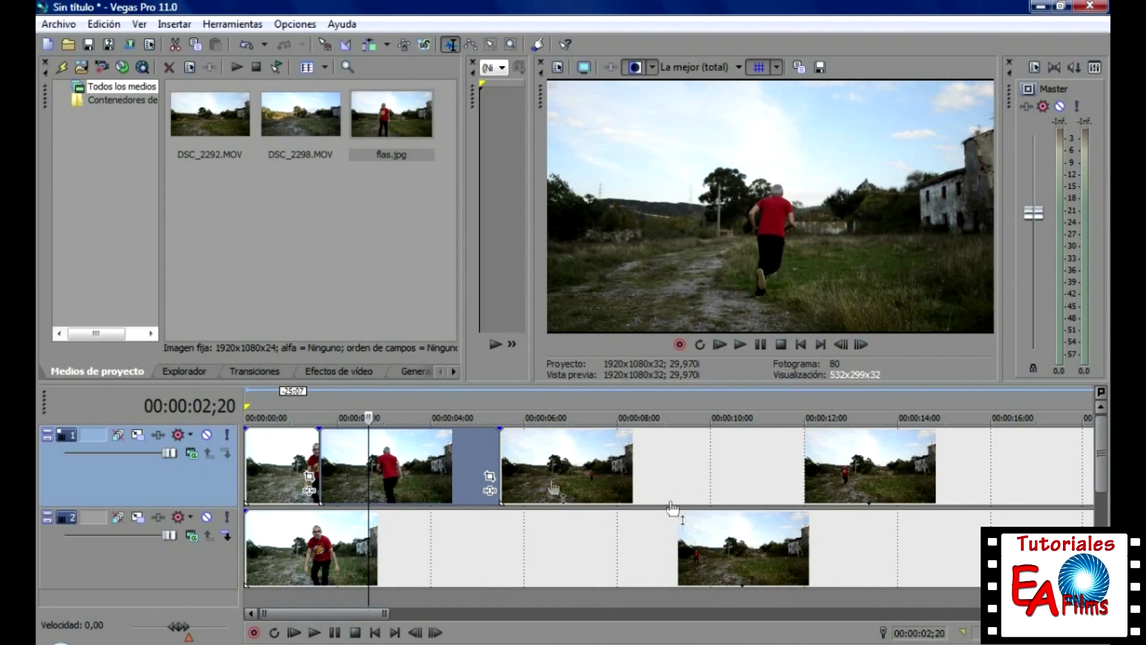
drag(433, 481, 397, 461)
click(97, 25)
click(110, 42)
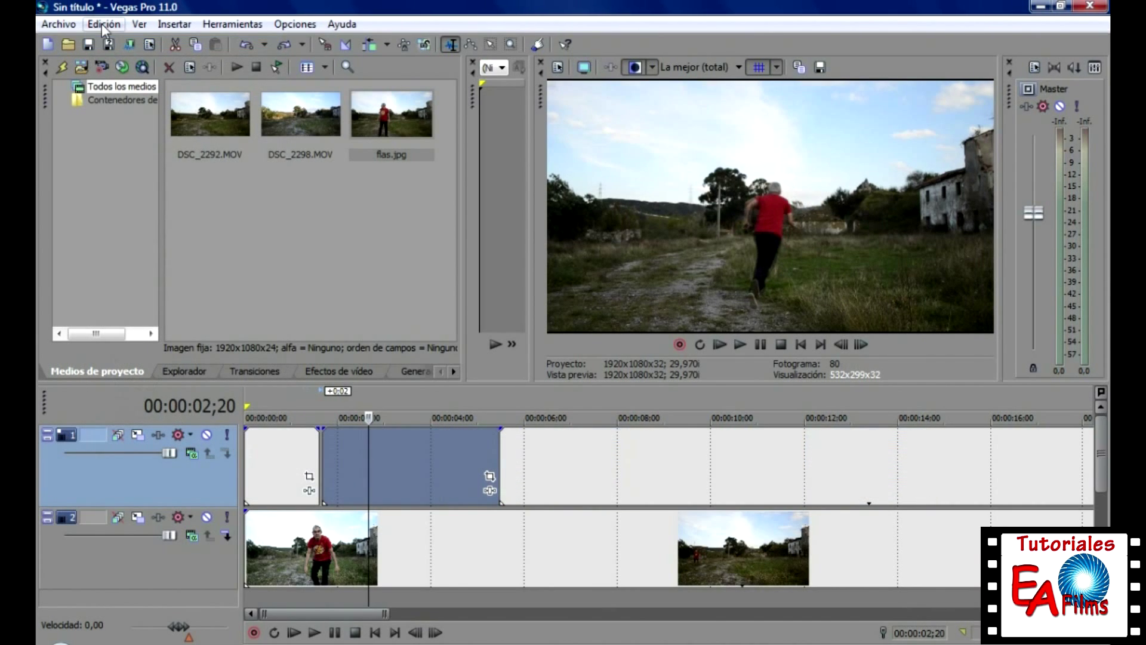
click(104, 24)
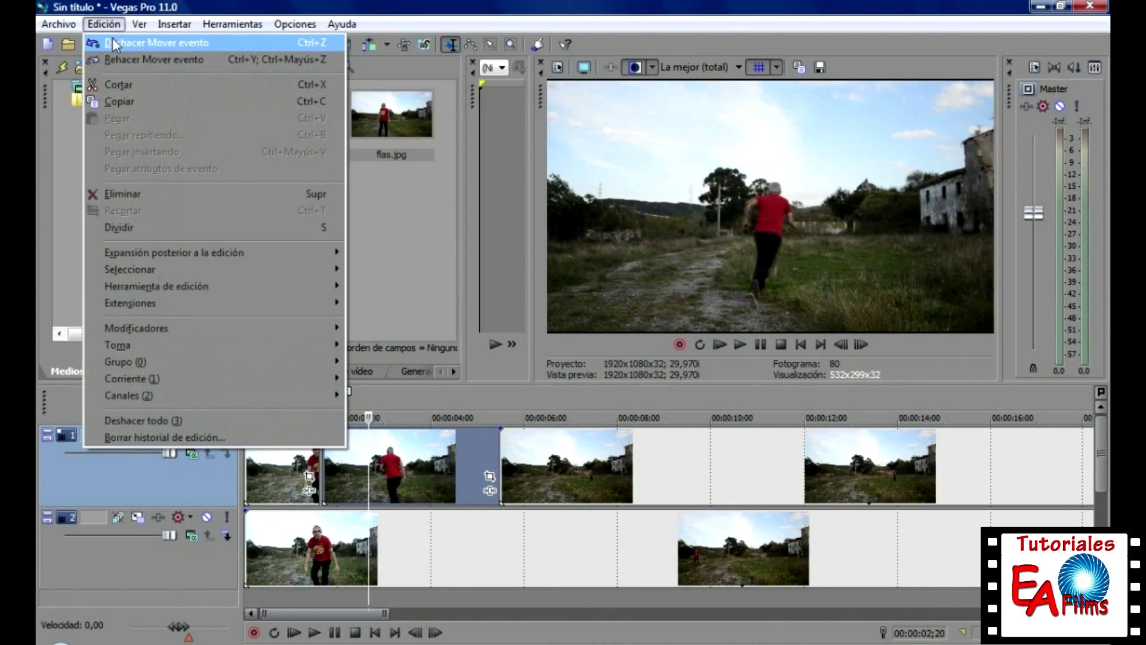
click(112, 38)
Position the playhead at 00:00:01;19 and open Event Pan/Crop for the upper track's middle segment.
click(404, 466)
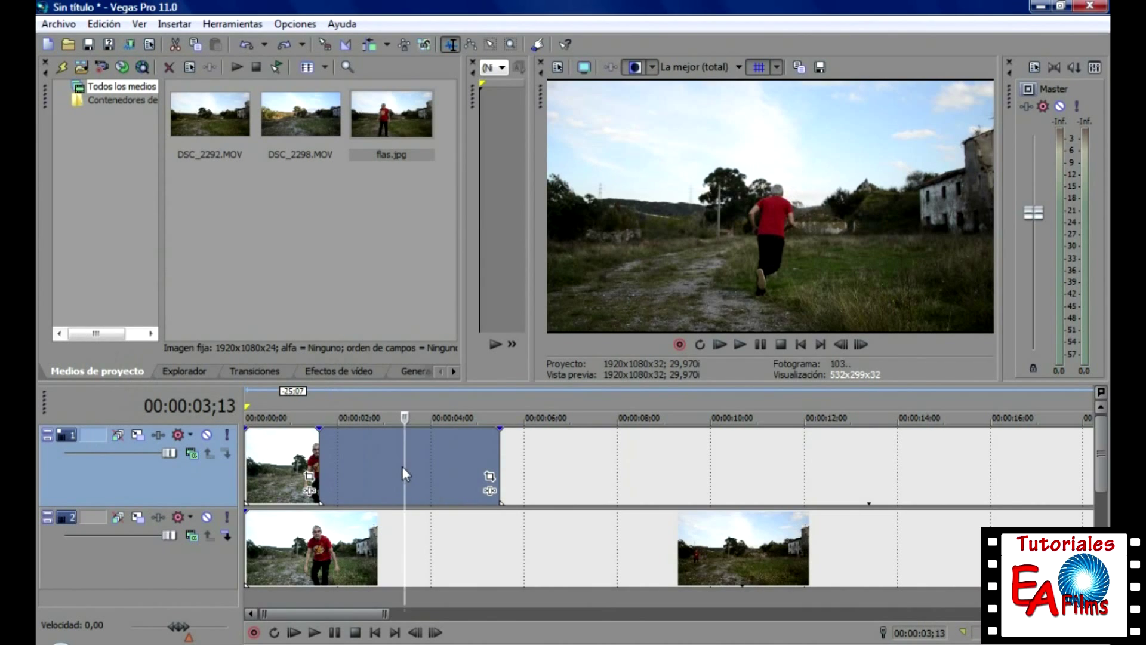
click(367, 471)
click(336, 464)
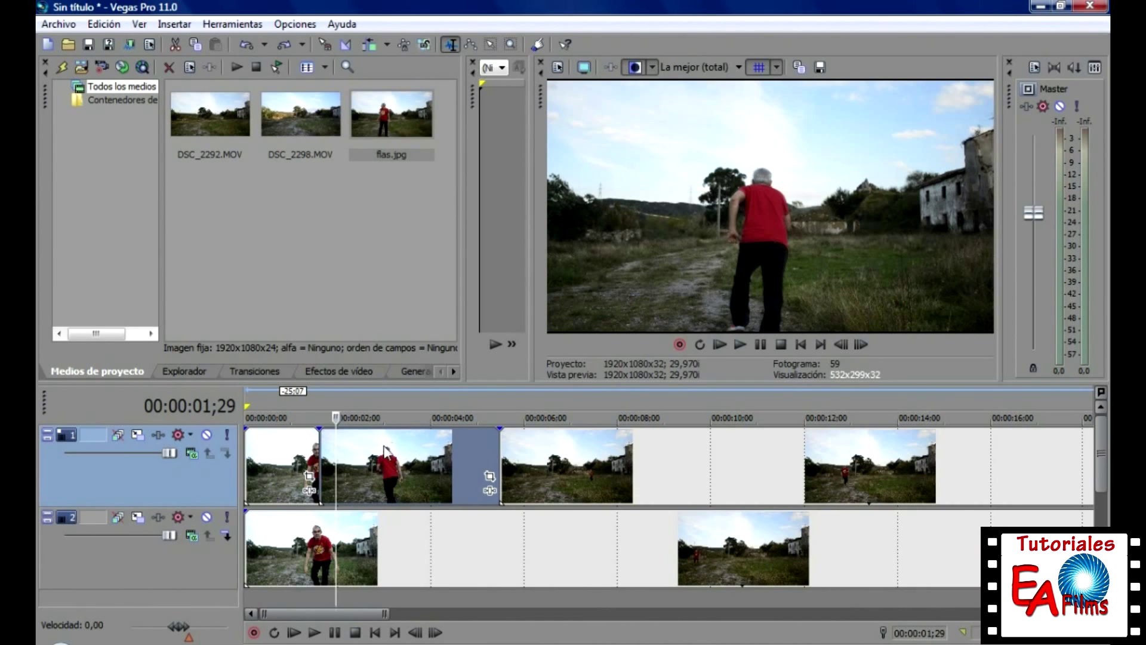
click(320, 460)
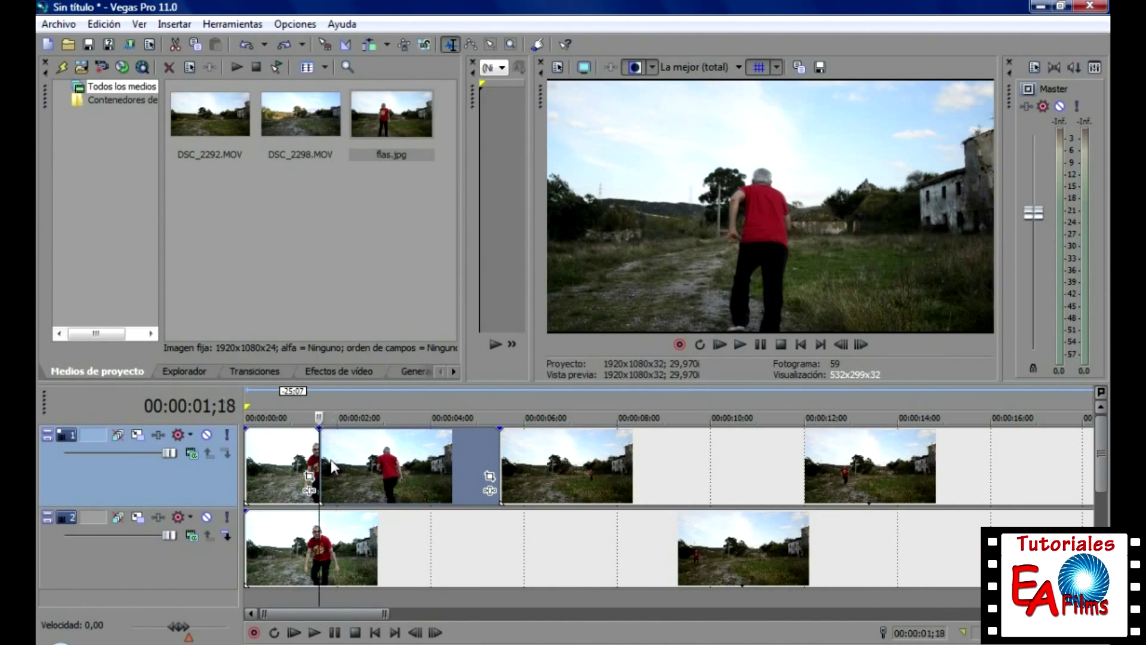
click(860, 345)
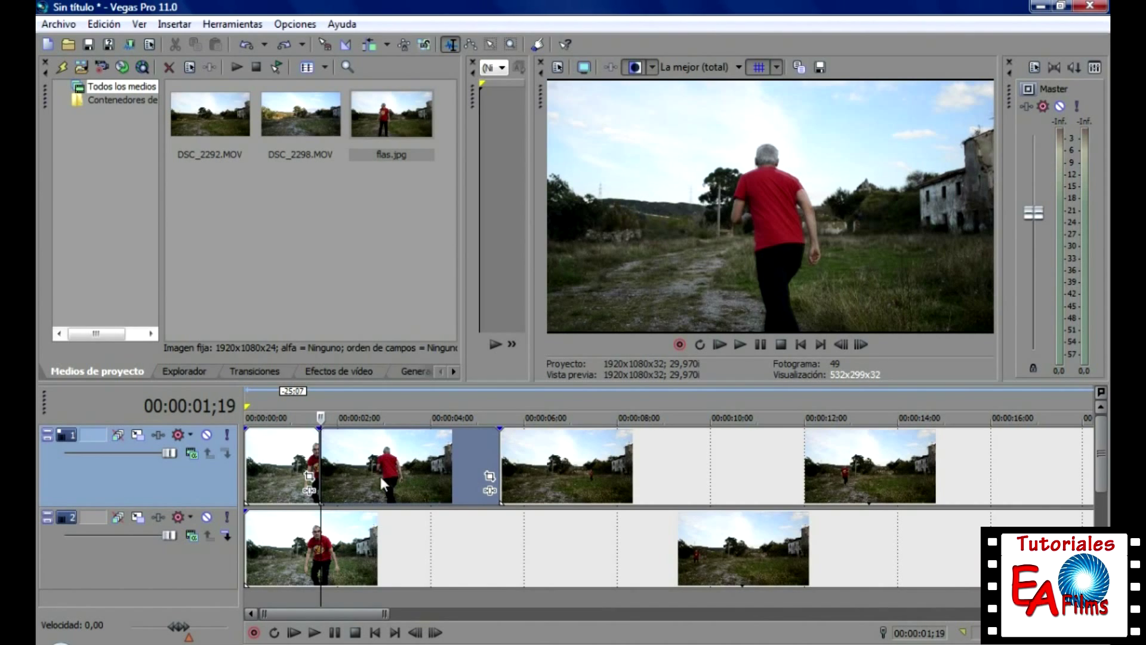
click(490, 477)
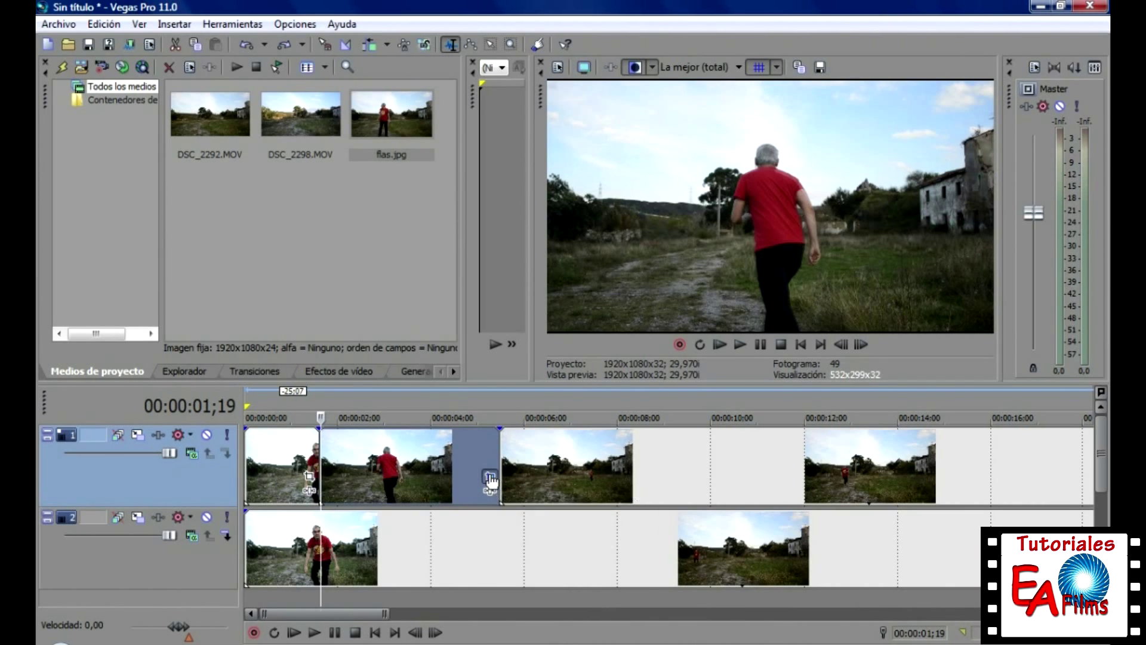
Open Event Pan/Crop for the upper track's middle segment and enable its mask with the anchor creation tool active.
click(490, 477)
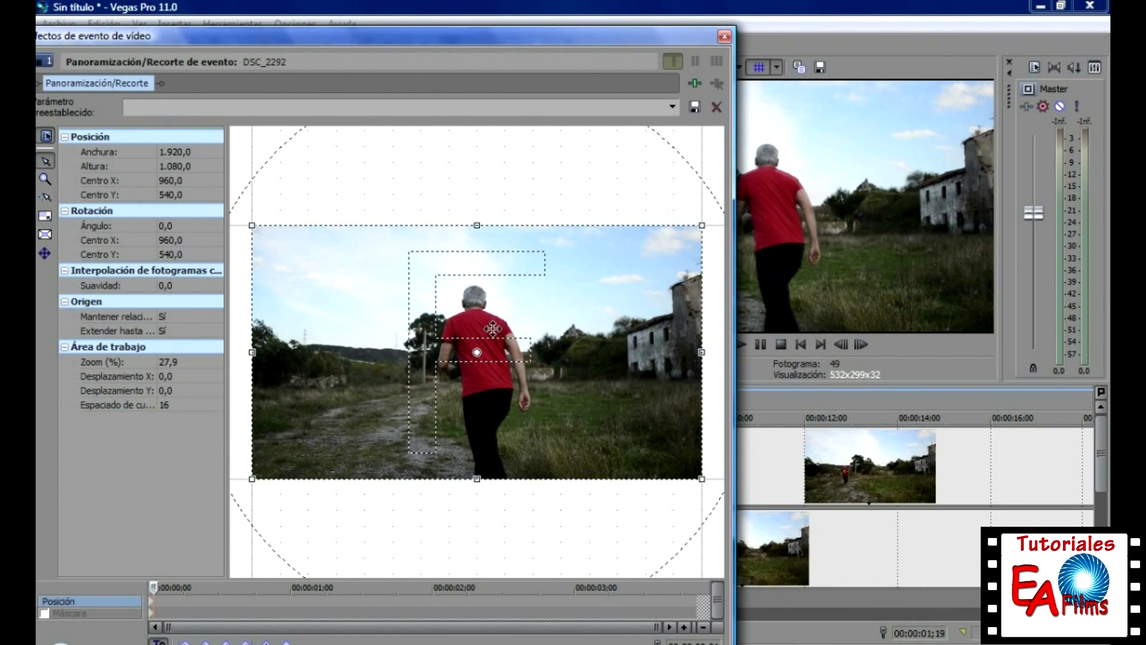
click(44, 614)
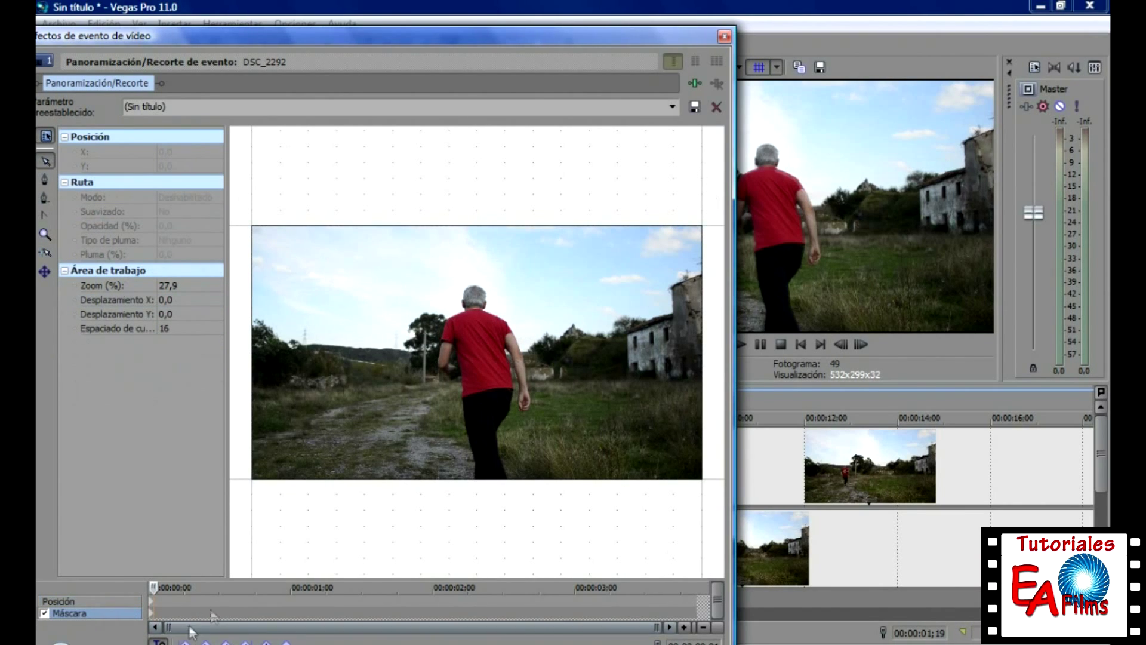
click(44, 181)
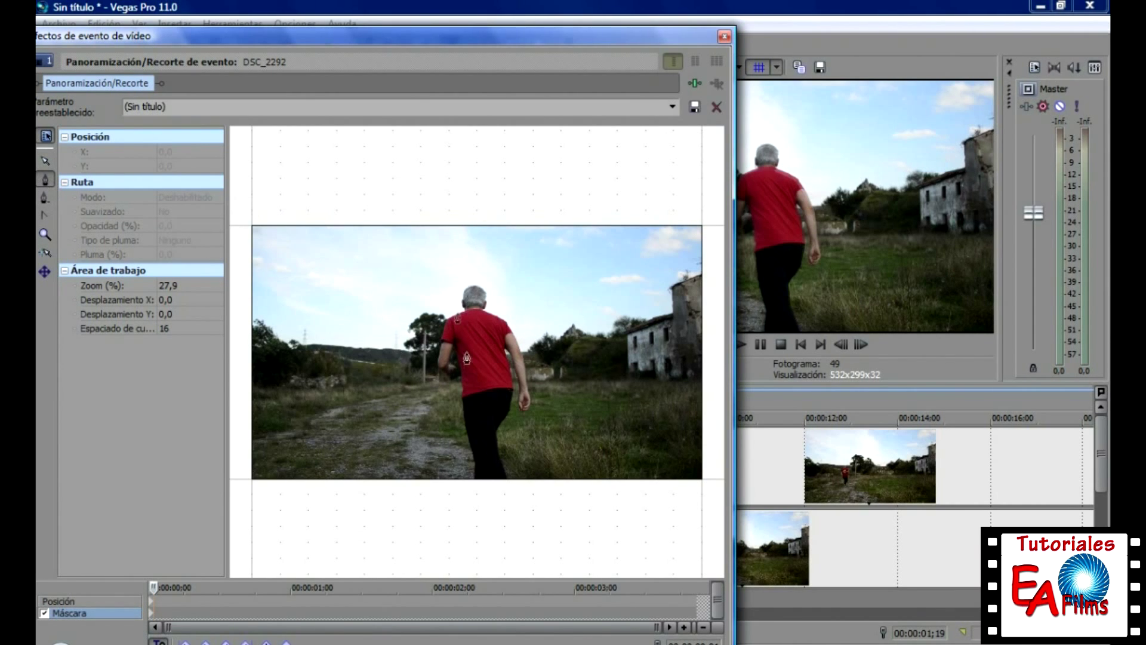
Trace a closed mask path around the running man, down one side, below his feet and back up to his head.
scroll(465, 365, up, 5)
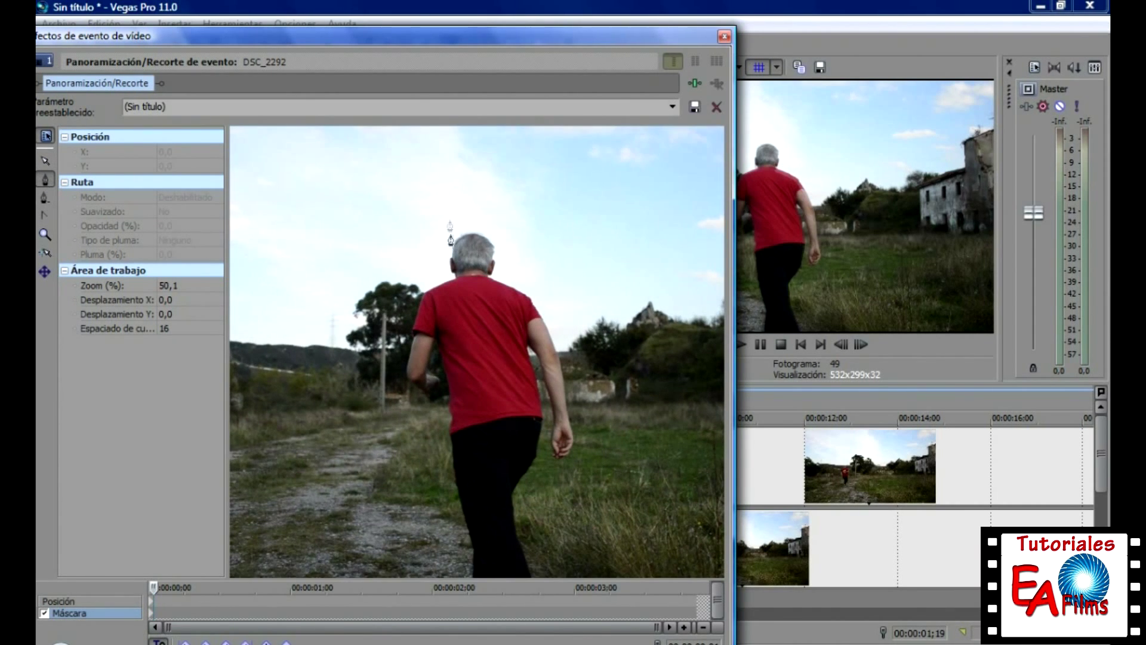
click(451, 240)
click(440, 277)
click(419, 283)
click(404, 331)
click(397, 364)
click(405, 397)
click(423, 404)
click(435, 416)
click(445, 458)
click(445, 500)
click(460, 537)
click(466, 562)
scroll(470, 564, down, 1)
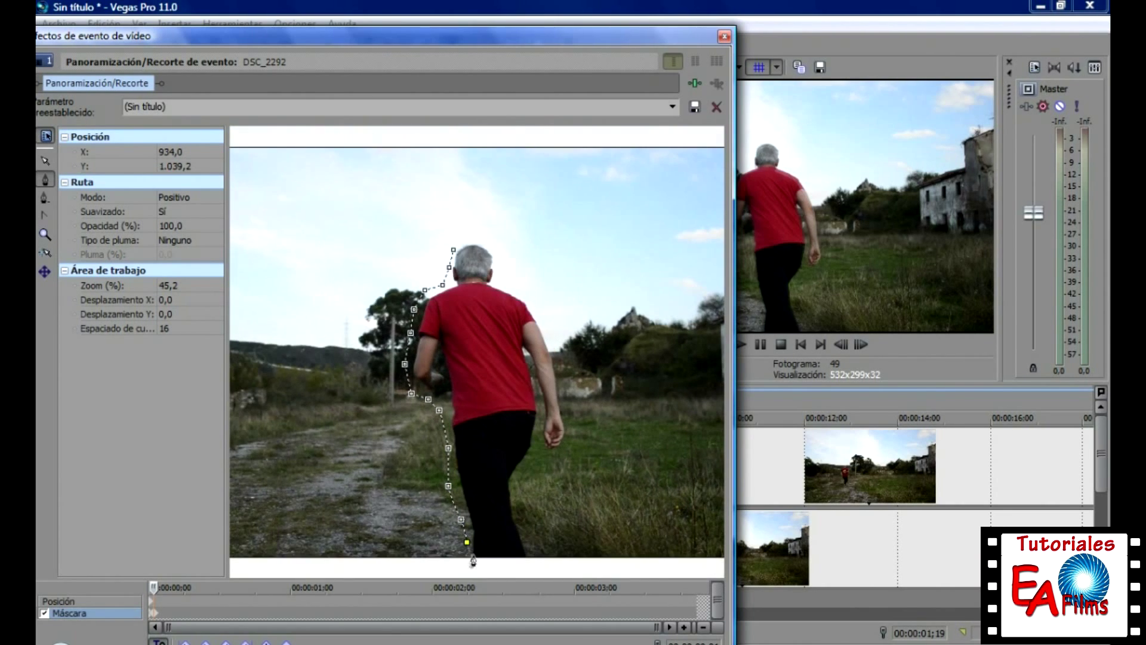
click(472, 567)
click(532, 568)
click(529, 544)
click(522, 511)
click(524, 480)
click(532, 462)
click(553, 455)
click(573, 440)
click(567, 408)
click(565, 368)
click(558, 344)
click(525, 293)
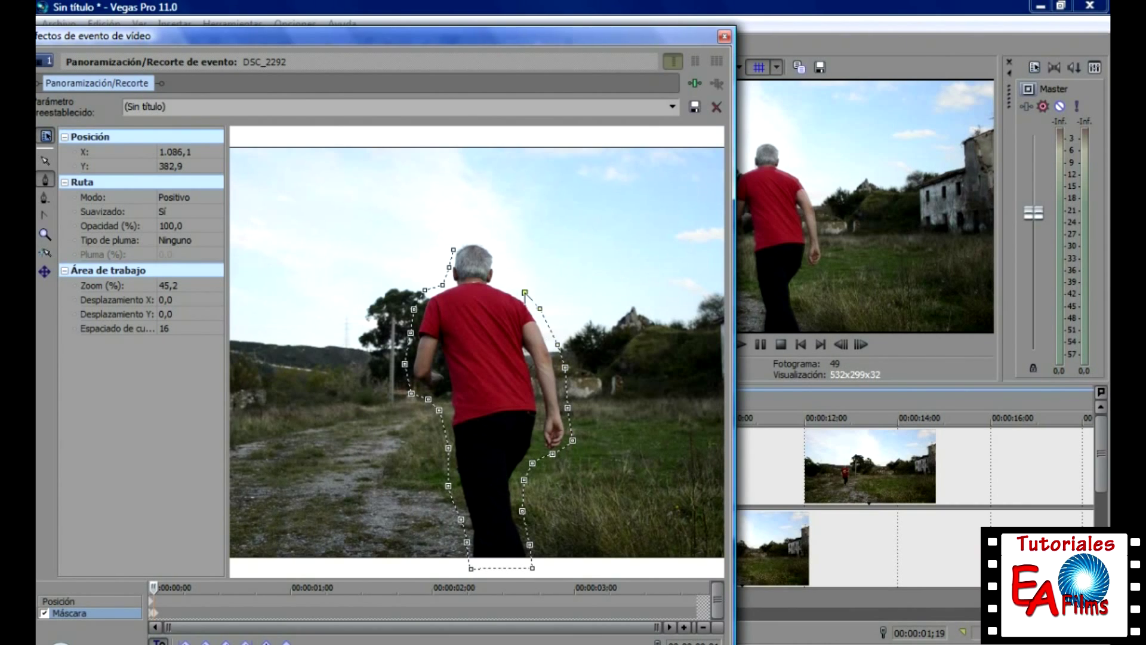
click(499, 279)
click(496, 267)
click(493, 247)
click(479, 239)
click(463, 241)
click(453, 249)
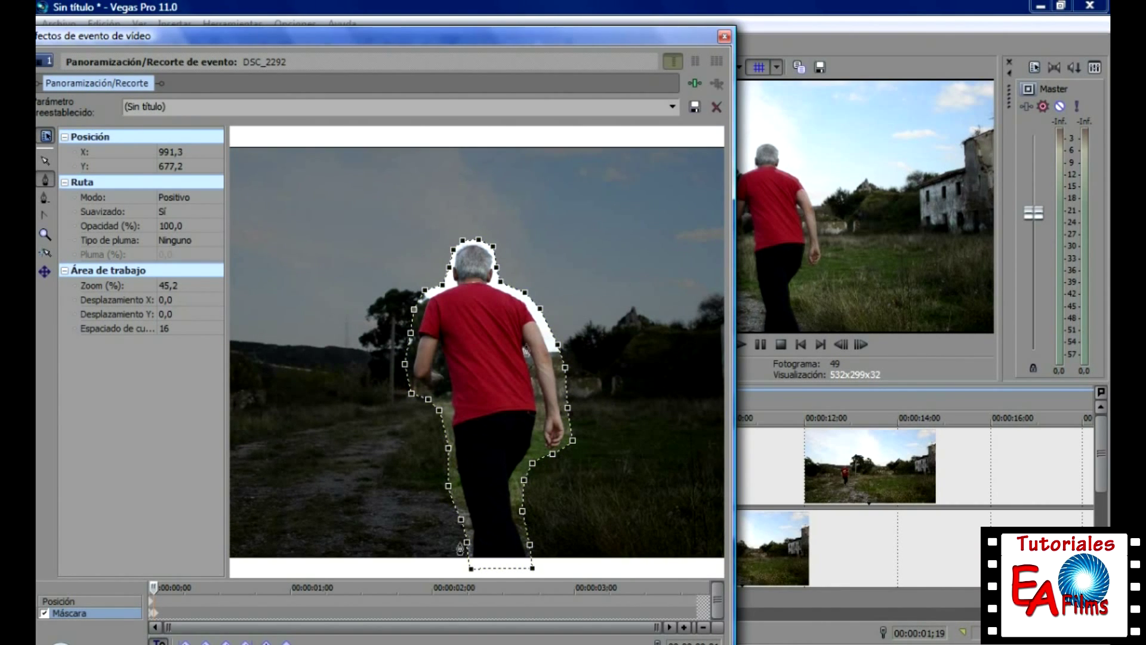
Advance to 00:00:01;23 and shift the whole mask path to follow the man, to about X 953.7, Y 688.2.
click(860, 345)
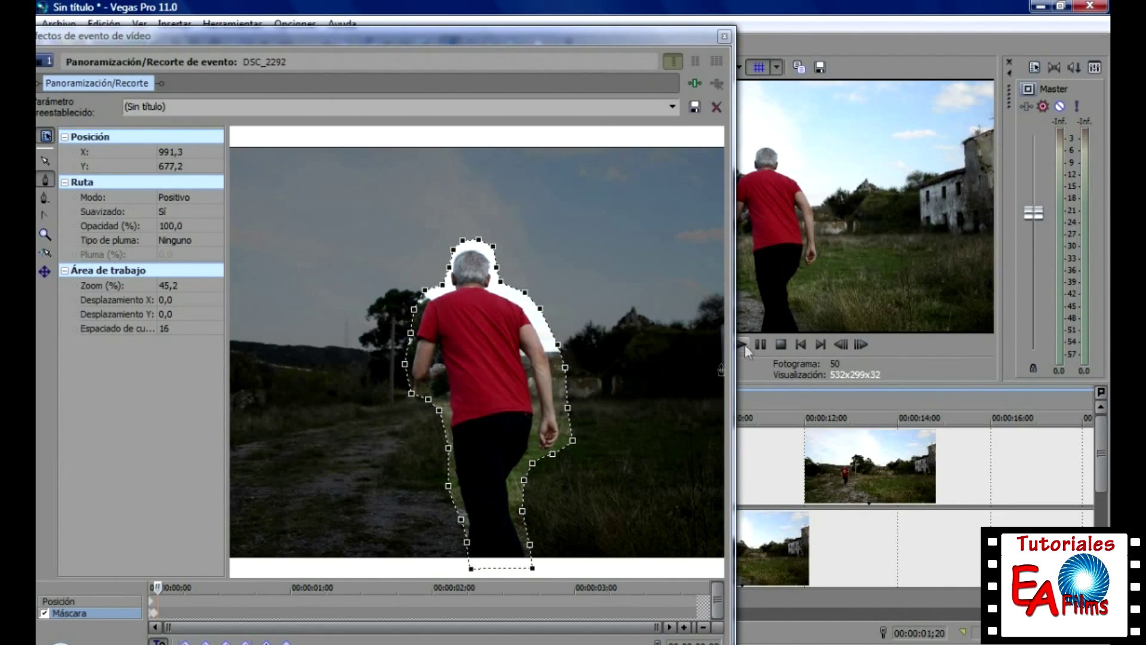
click(863, 342)
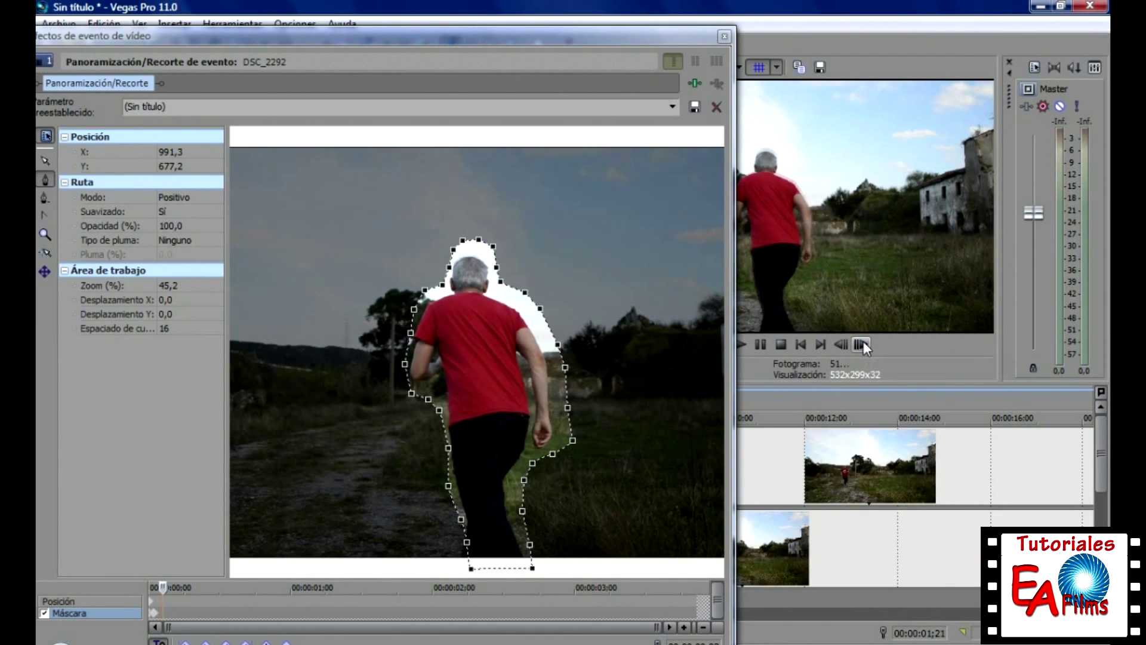
click(863, 343)
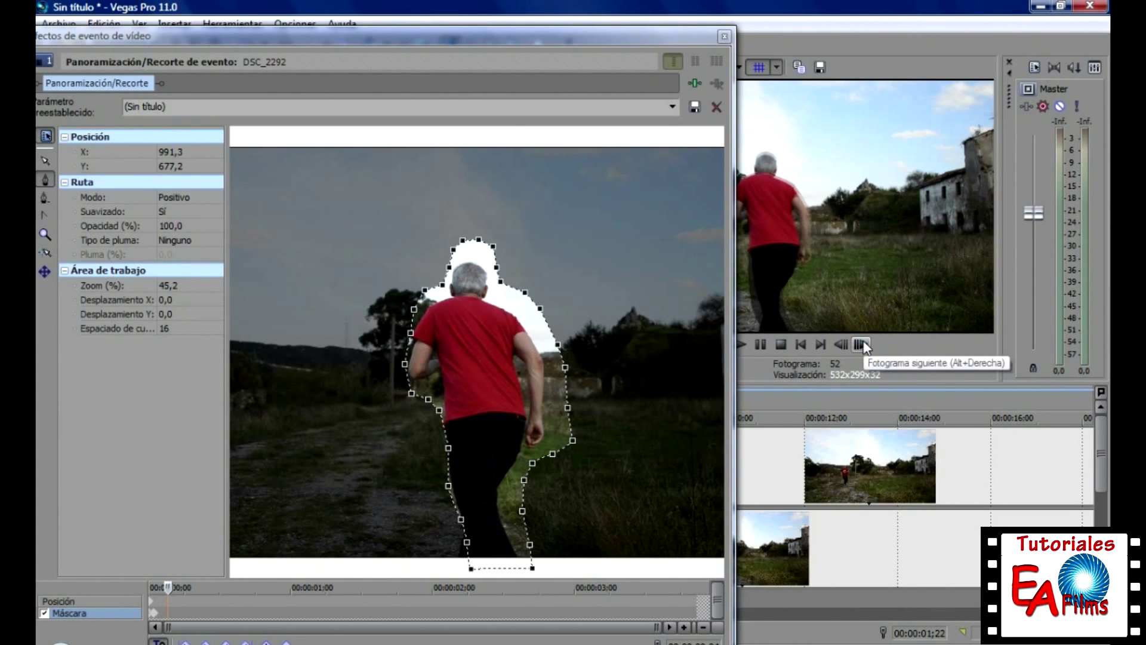
click(864, 344)
right_click(628, 418)
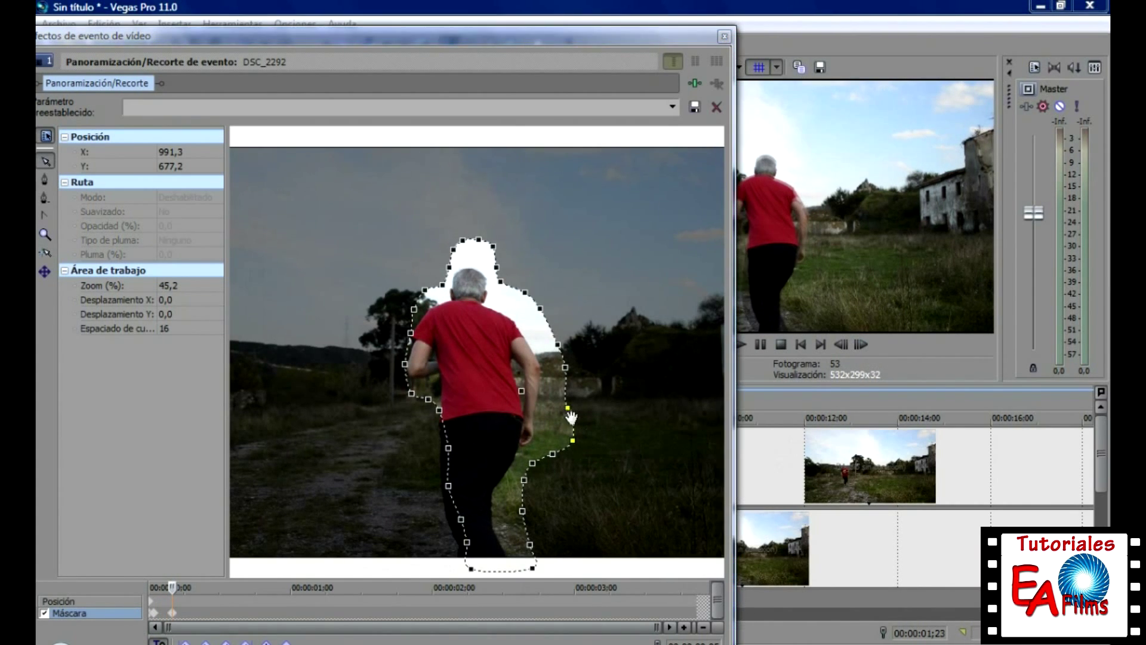
double_click(568, 410)
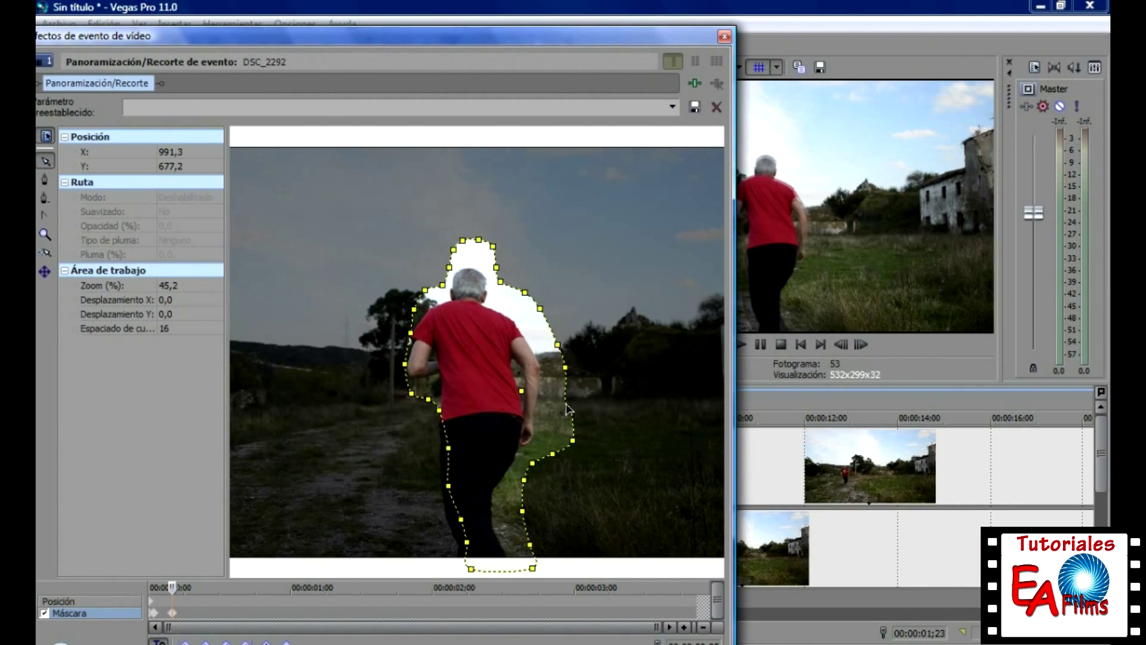
drag(568, 412, 553, 413)
click(651, 412)
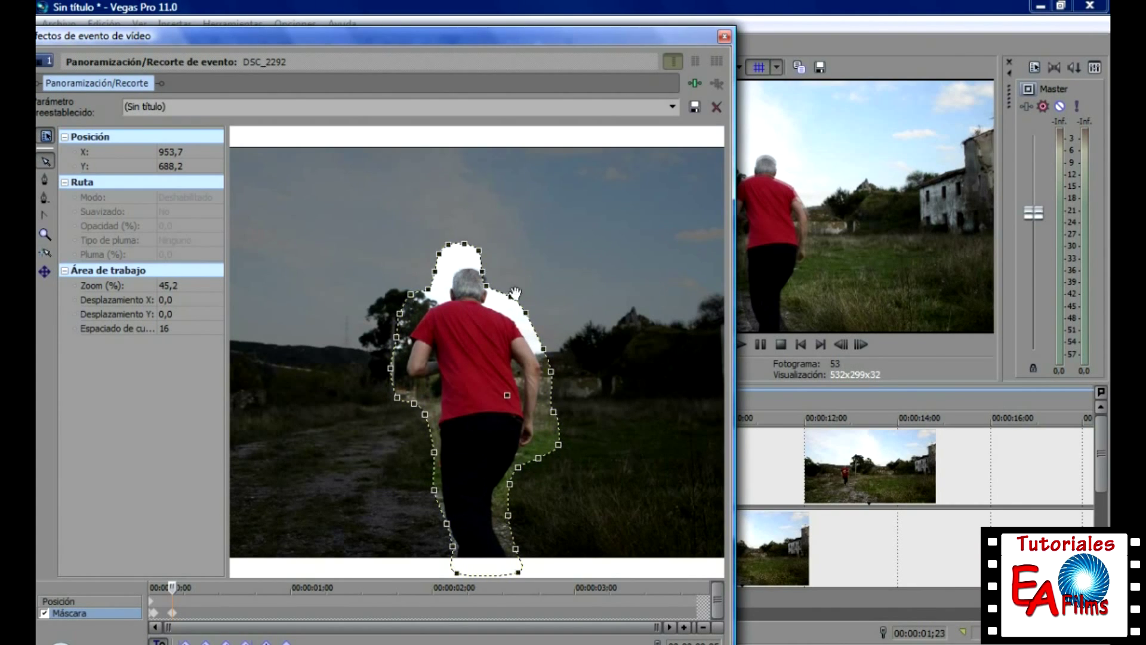
Advance to 00:00:01;26 and shift the whole mask path to follow the man, to about X 944.8, Y 697.1.
click(861, 344)
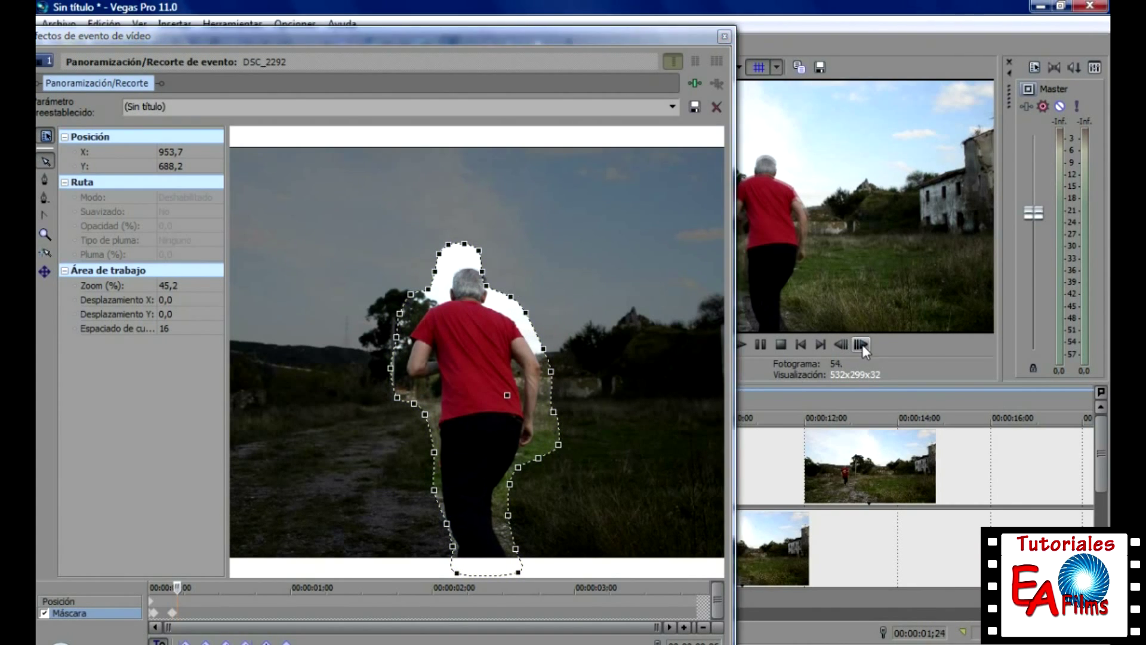
click(862, 346)
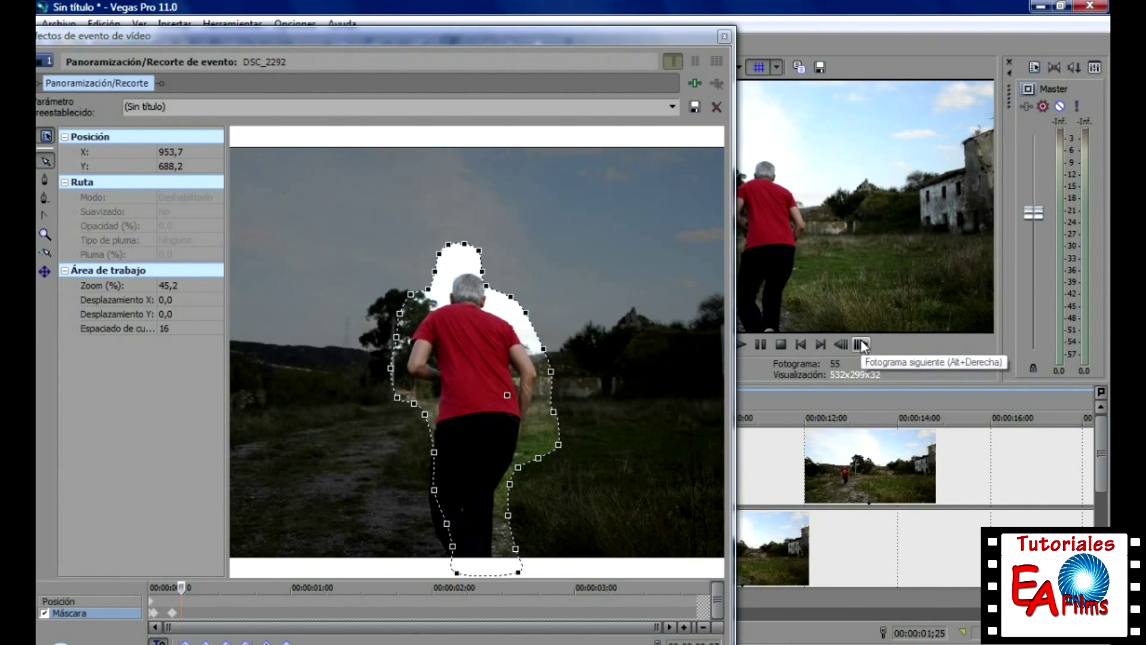
click(862, 345)
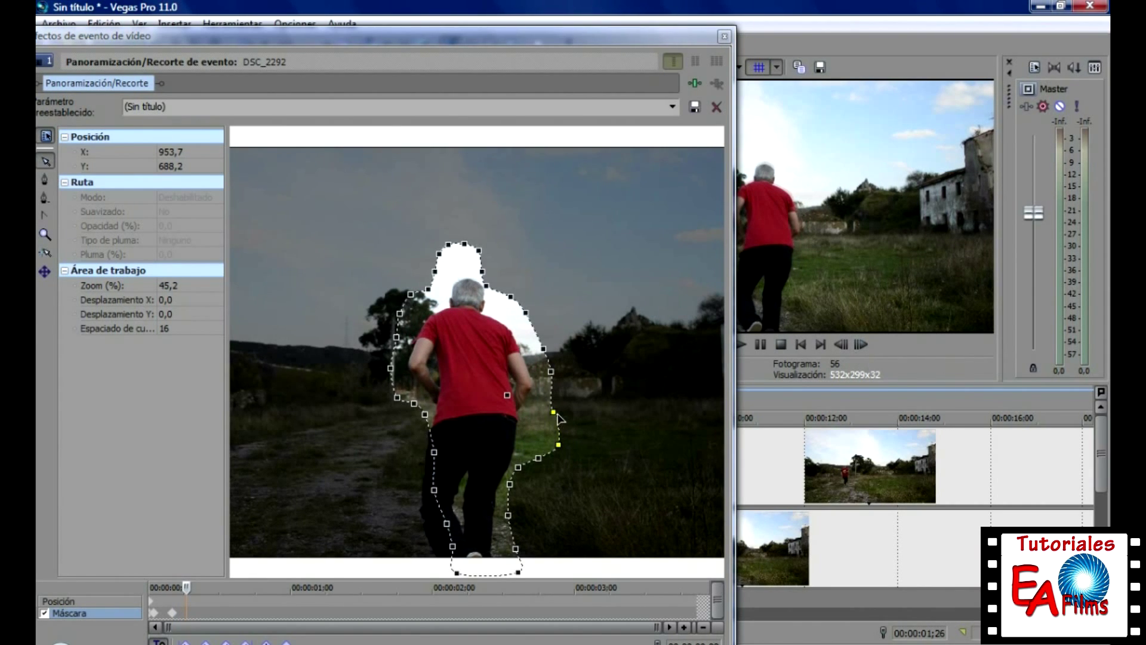
drag(558, 419, 553, 422)
Deselect the mask points, fit them individually around the man's head, sides and legs at 00:00:01;26, and advance two frames.
right_click(598, 418)
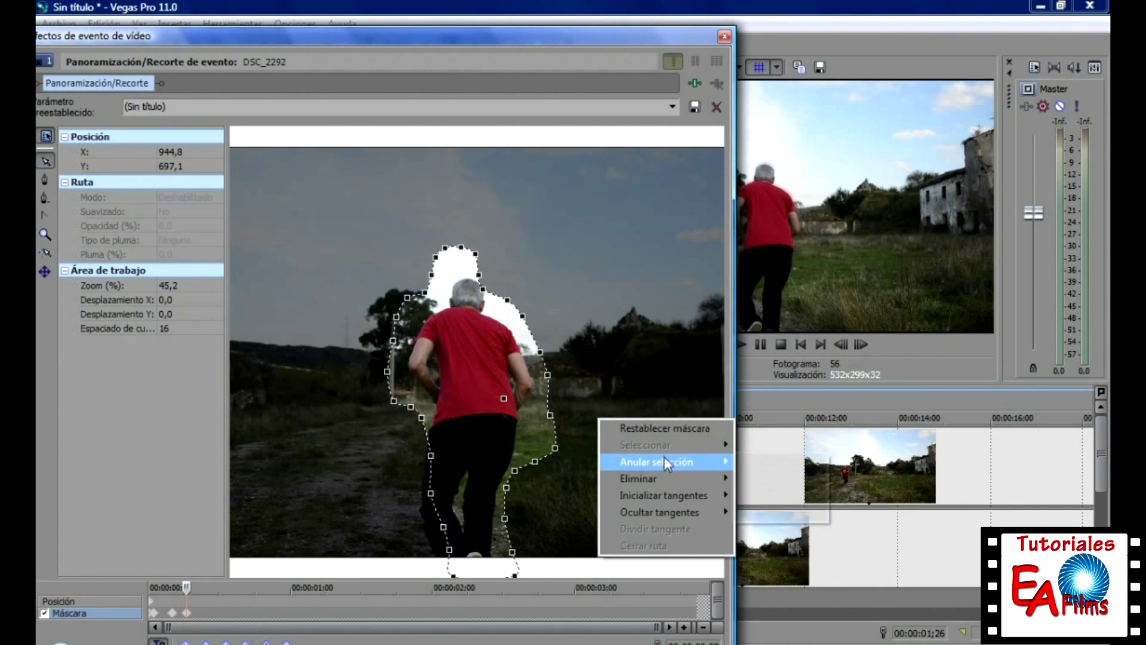
mouse_move(664, 457)
click(768, 511)
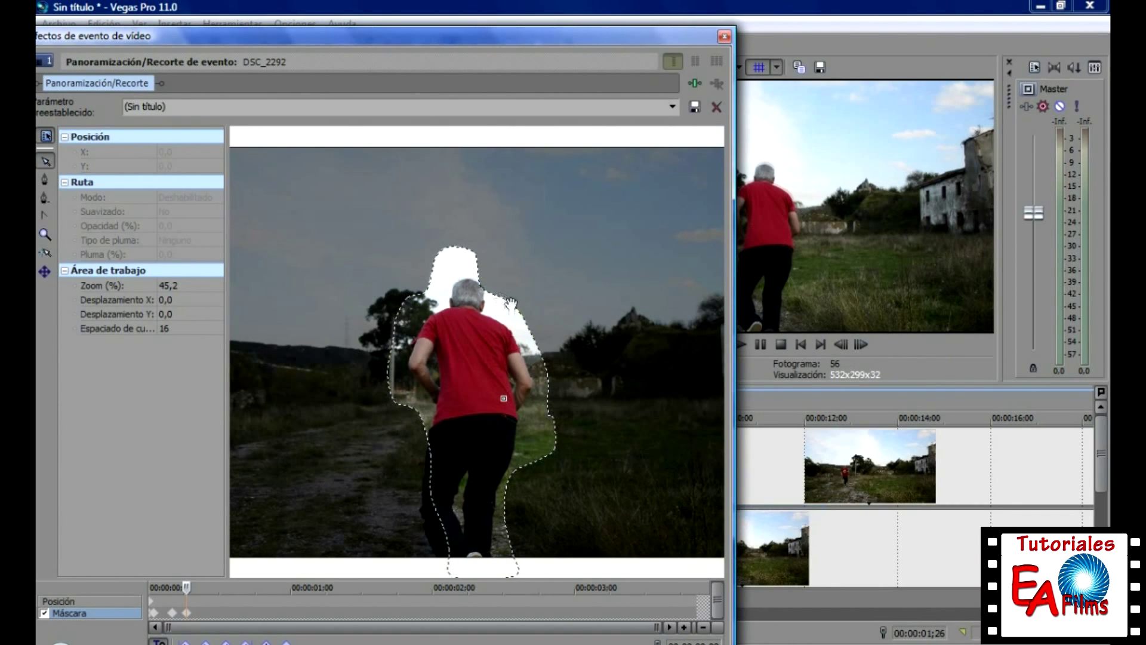
click(483, 290)
drag(485, 292, 494, 285)
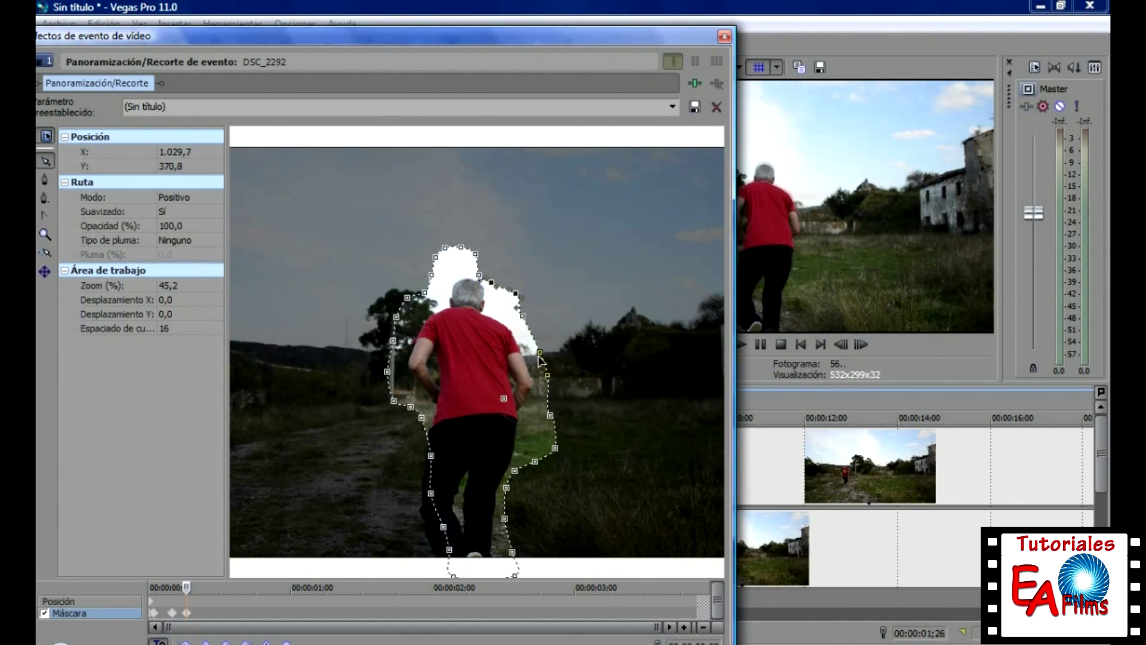
drag(540, 356, 529, 436)
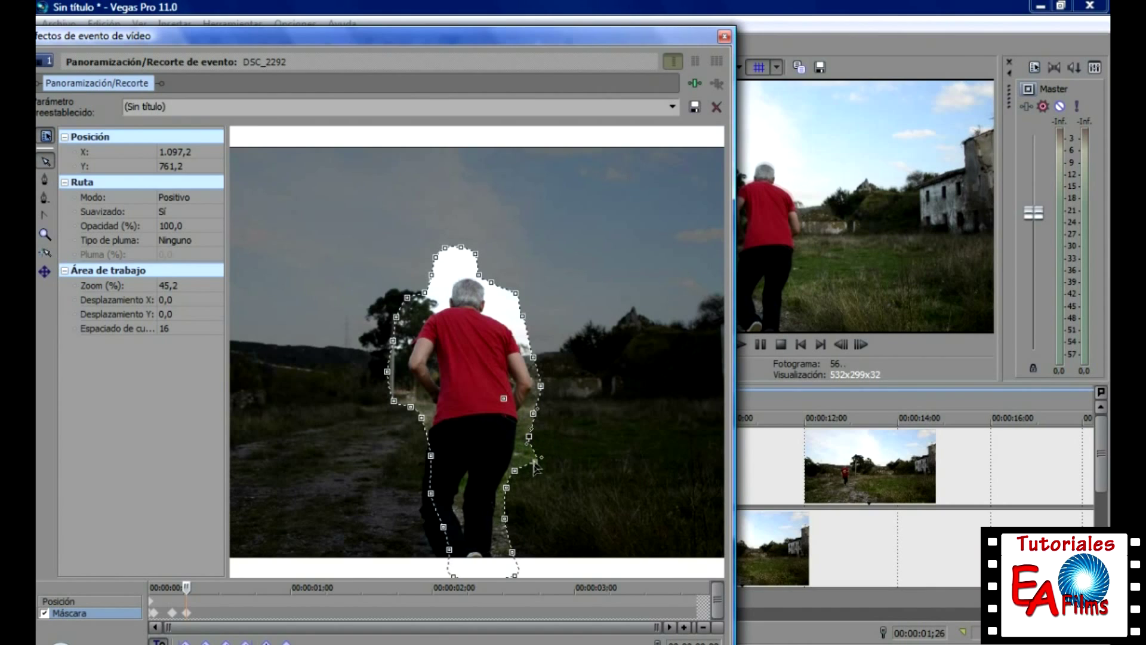
drag(430, 455, 436, 574)
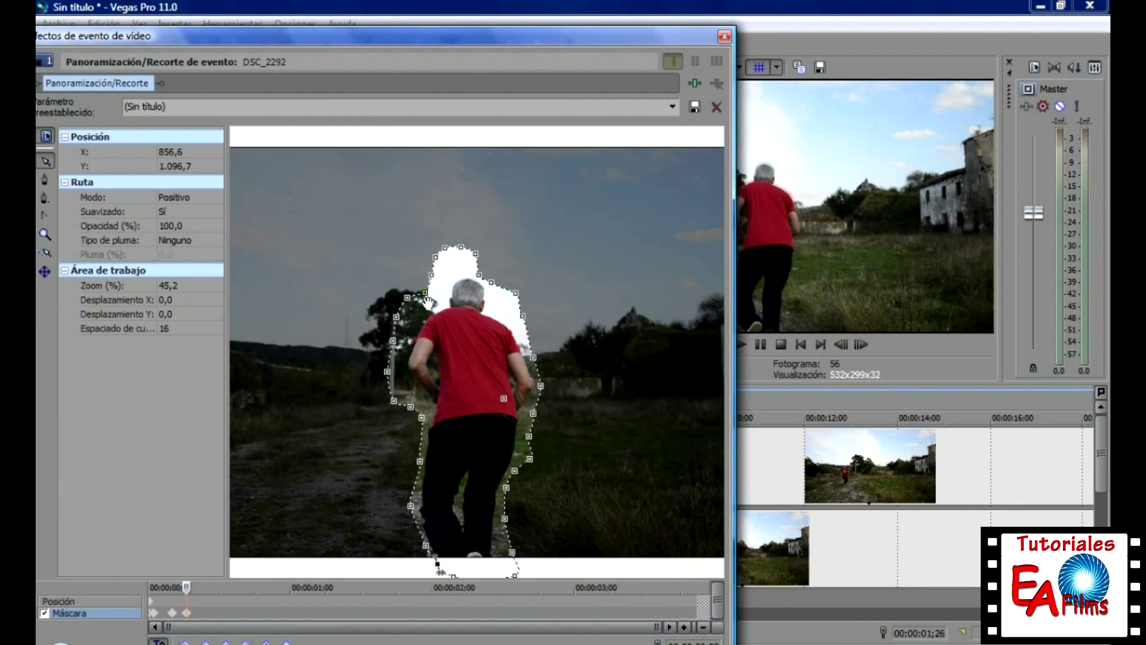
drag(429, 298, 476, 266)
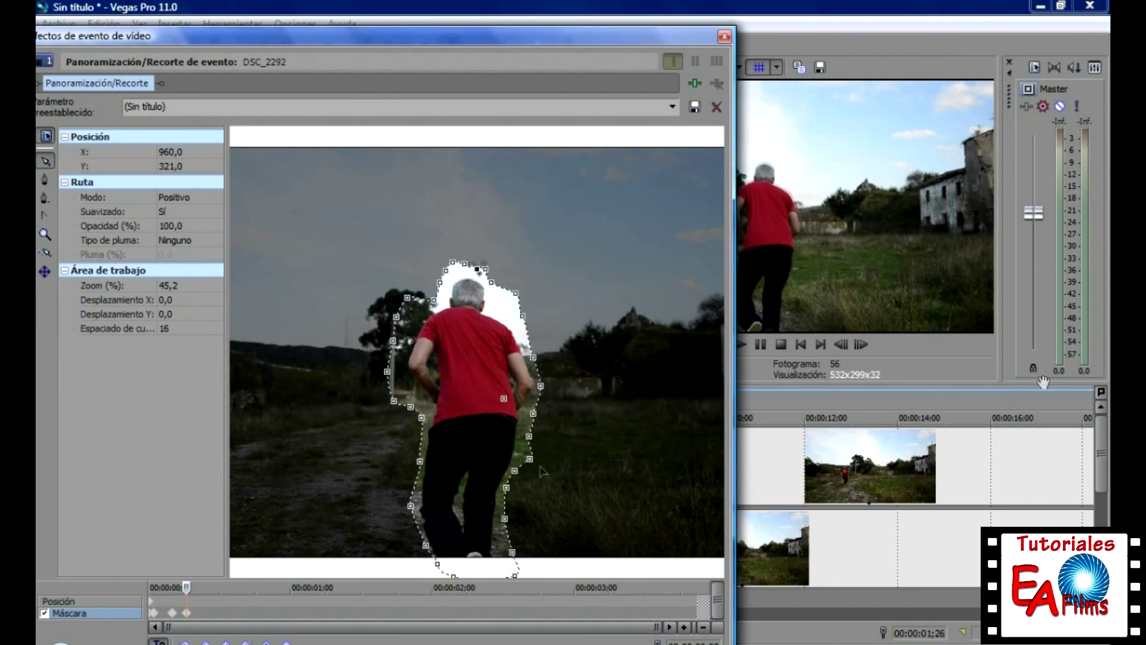
click(860, 344)
click(860, 344)
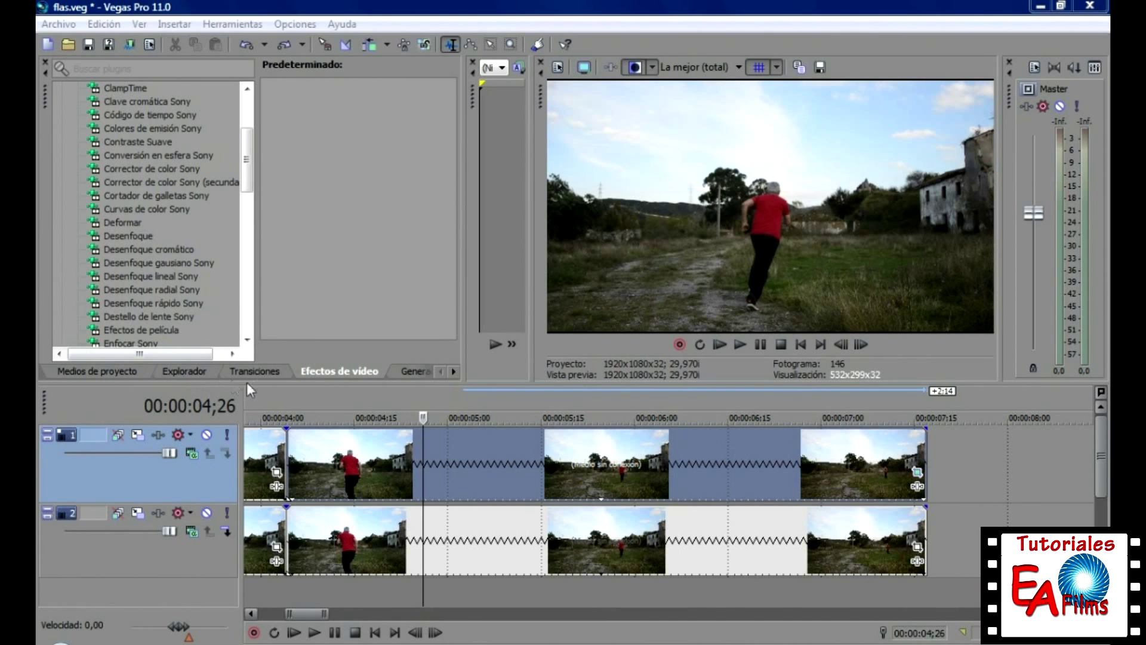
Apply the Horizontal medio preset of Desenfoque lineal Sony to the upper track's last segment and close its effect settings.
click(349, 370)
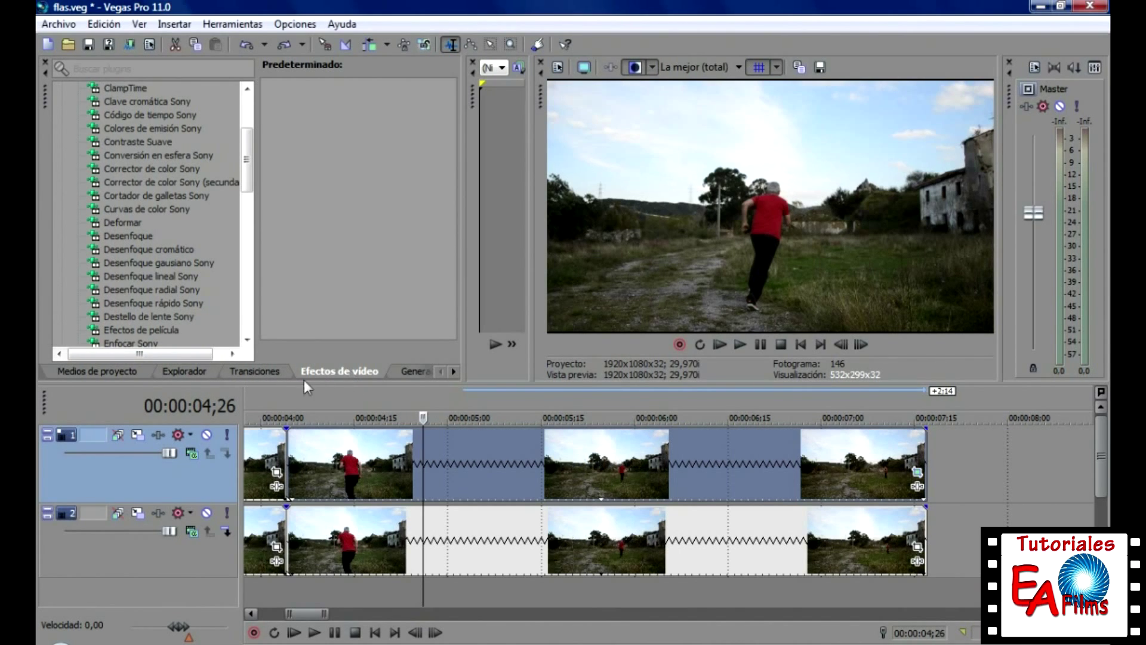
drag(246, 180, 247, 185)
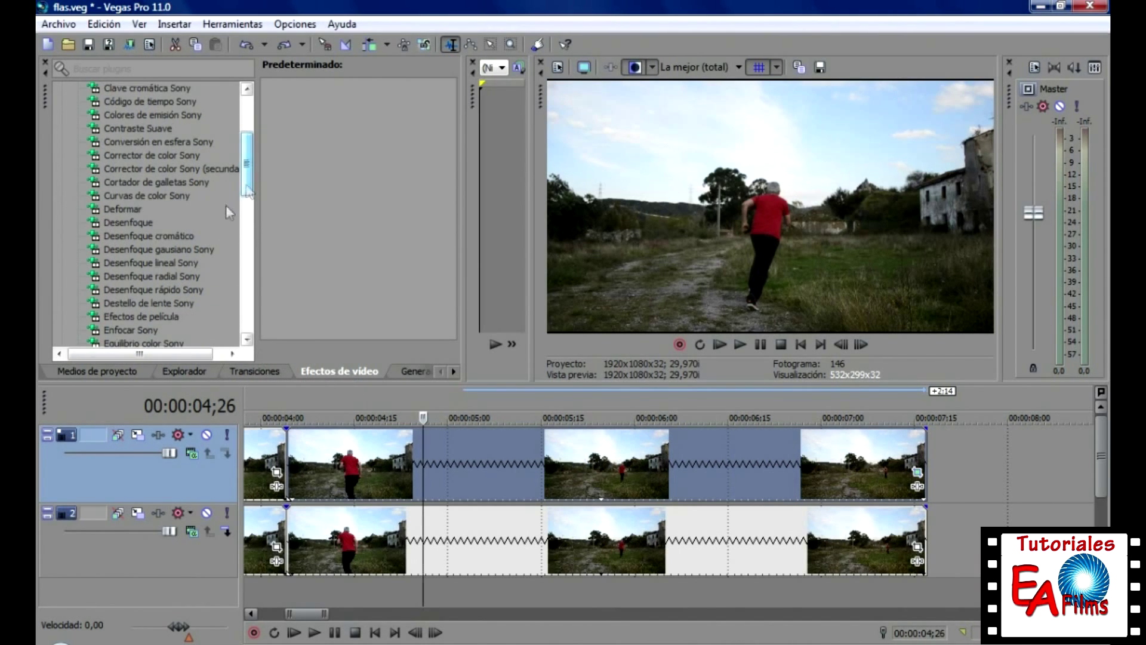
click(166, 262)
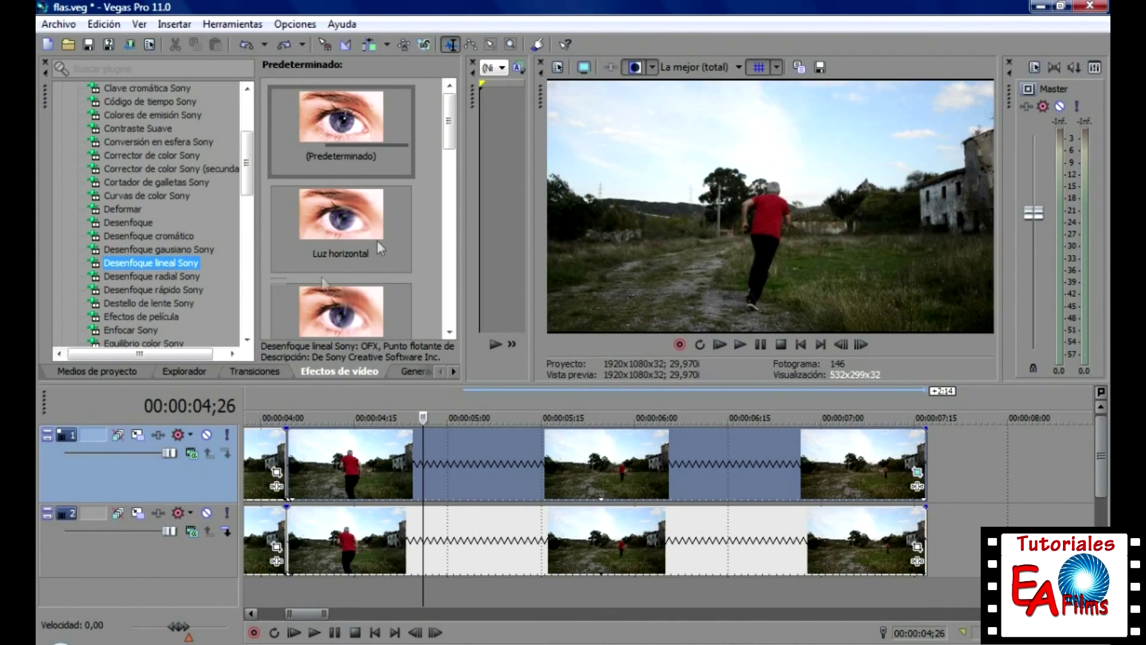
drag(449, 121, 449, 186)
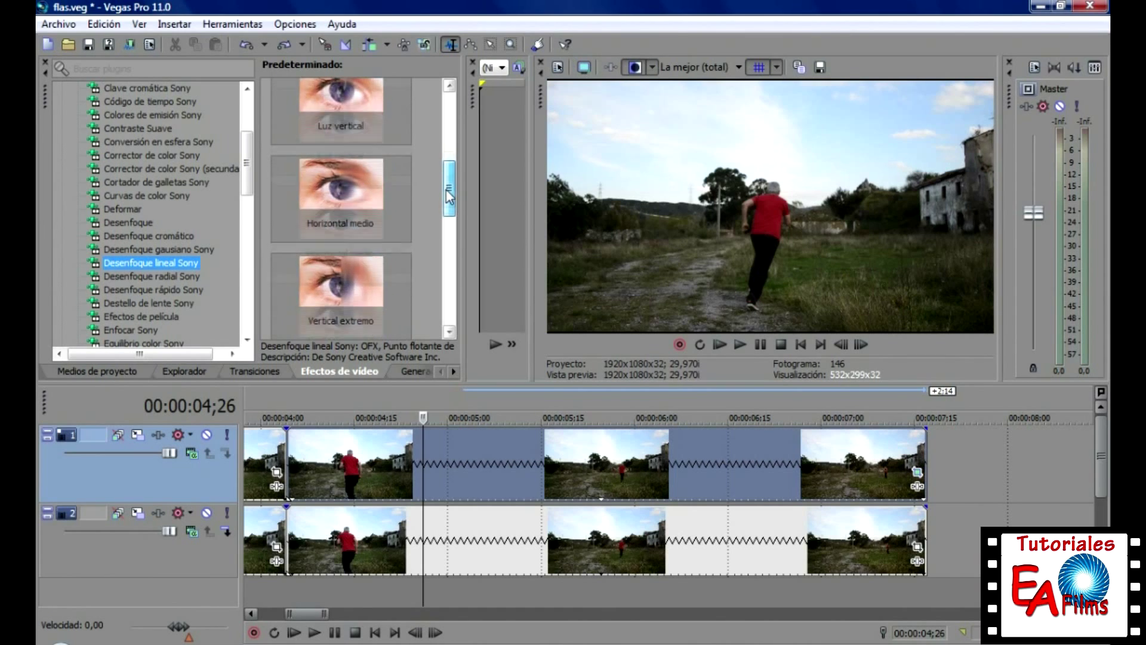
click(336, 219)
drag(340, 227, 420, 461)
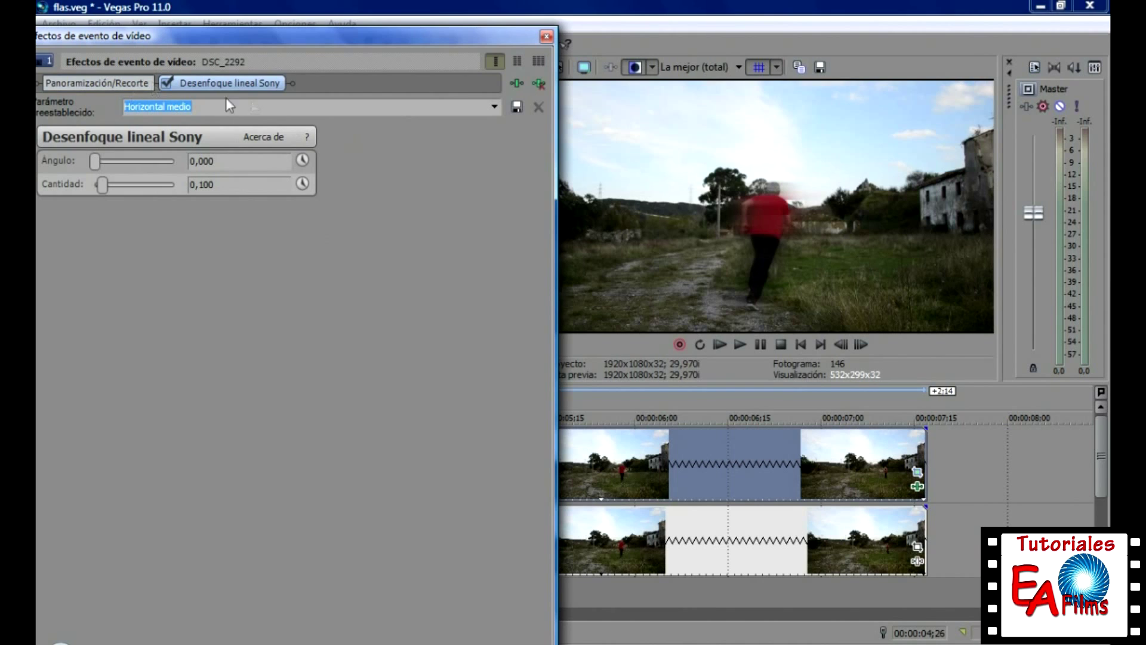
click(547, 37)
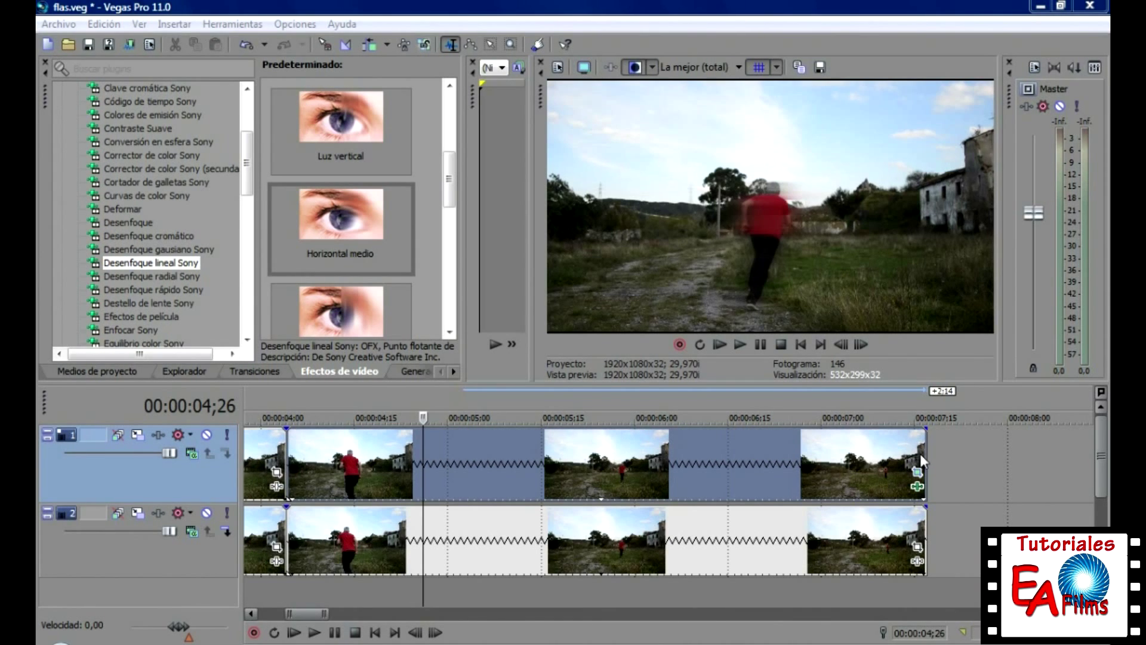
Trim the ends of the last segments on both tracks back to just after 00:00:05;00.
drag(921, 458, 461, 467)
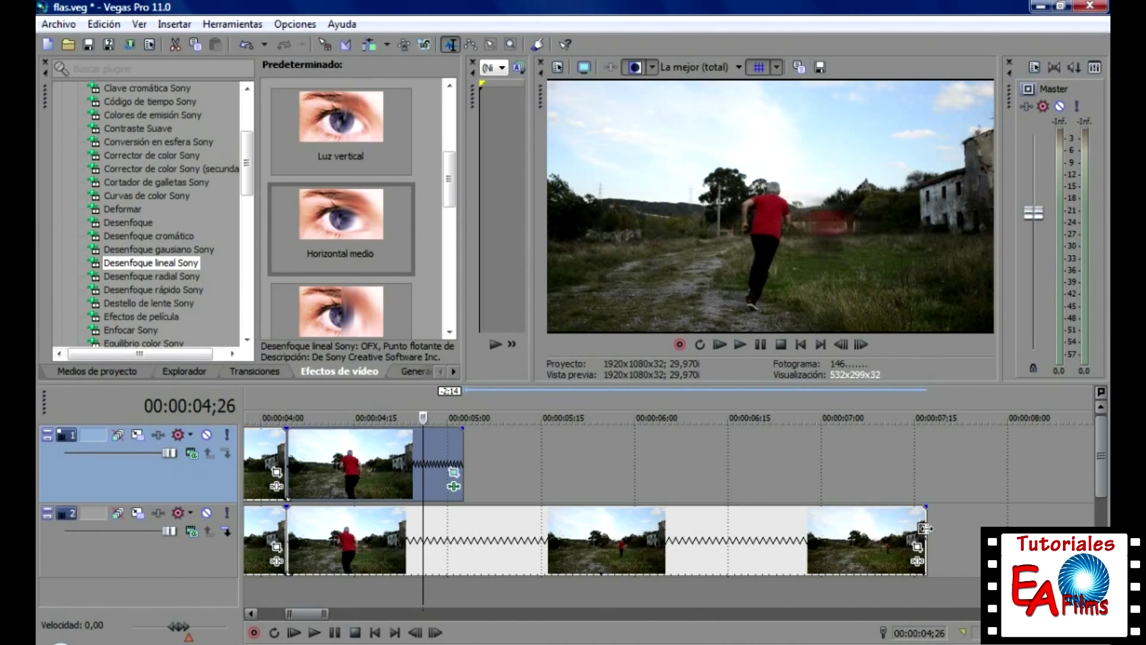
drag(899, 529, 463, 525)
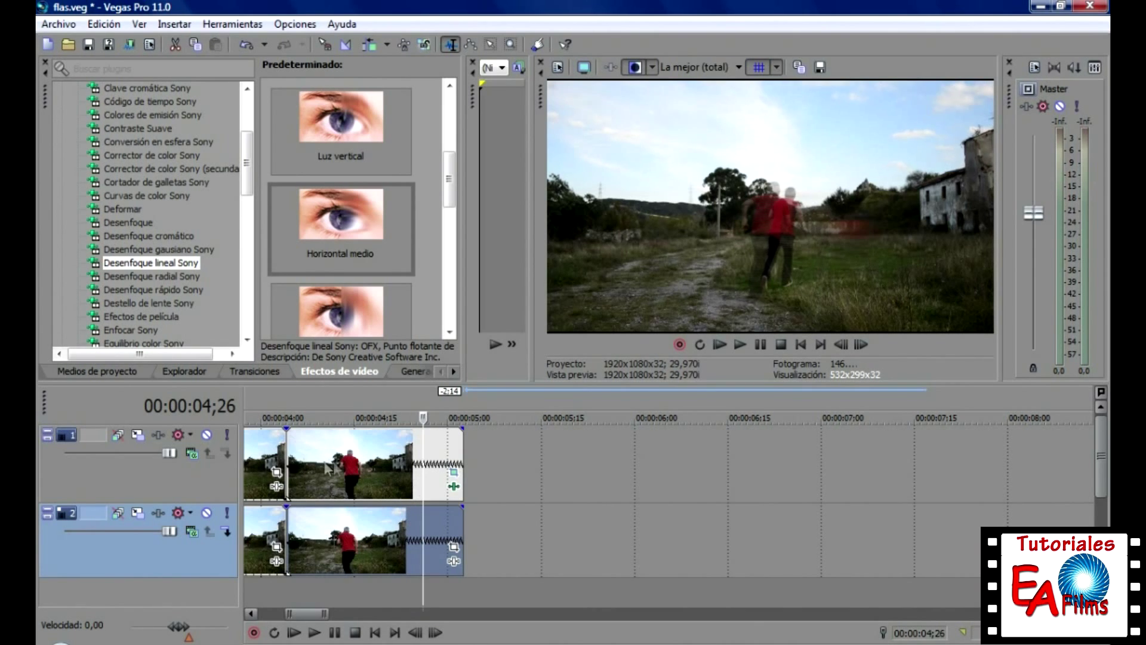
Compare frames of the blurred run between 00:00:04;10 and 00:00:04;17, and play the preview from 00:00:04;11.
click(427, 472)
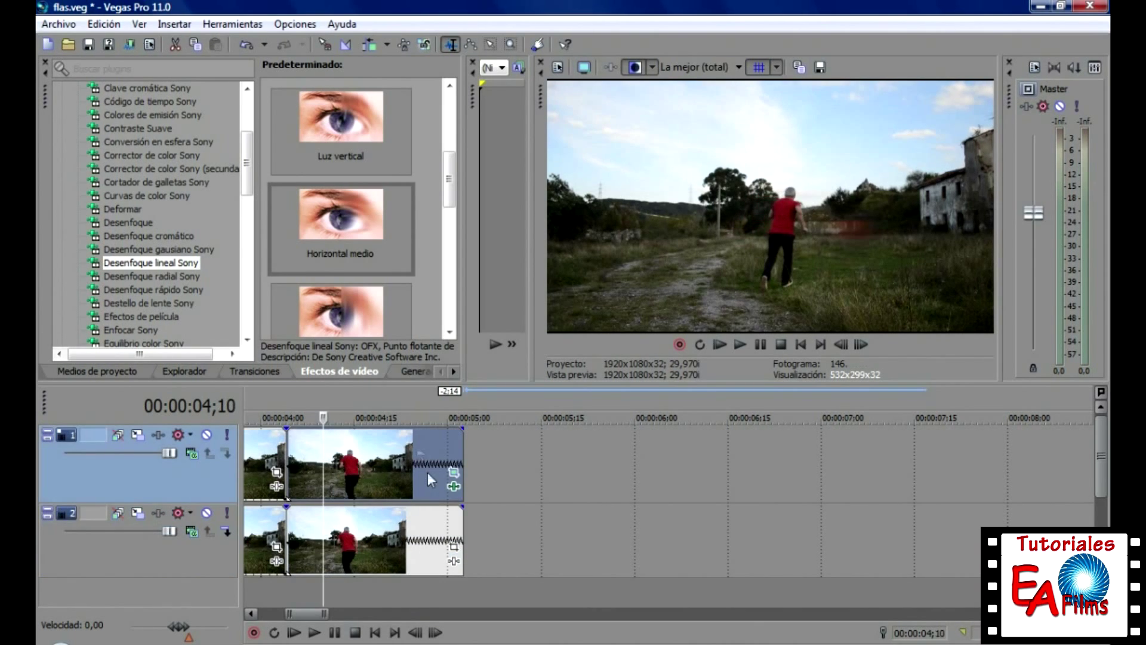
click(348, 465)
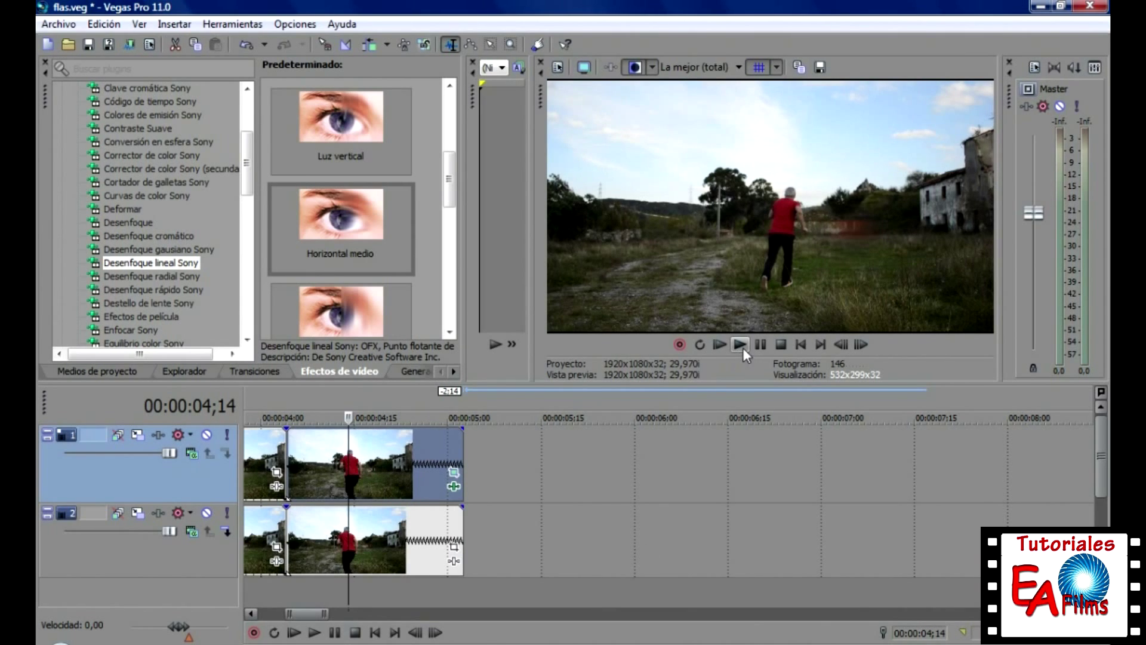
click(367, 458)
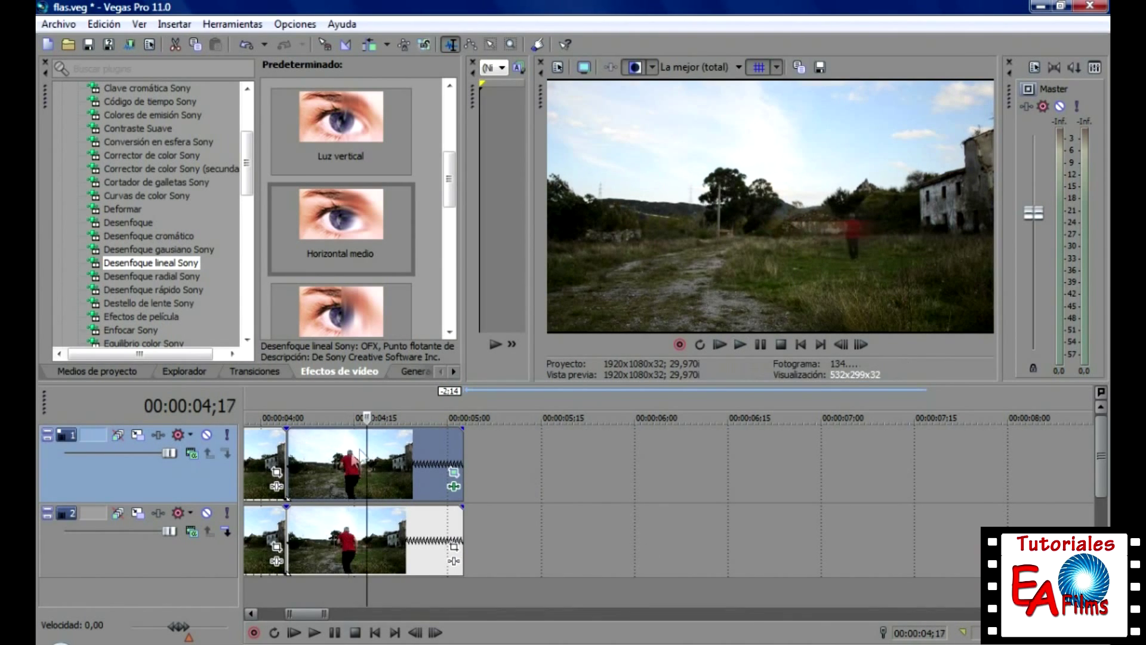
click(330, 455)
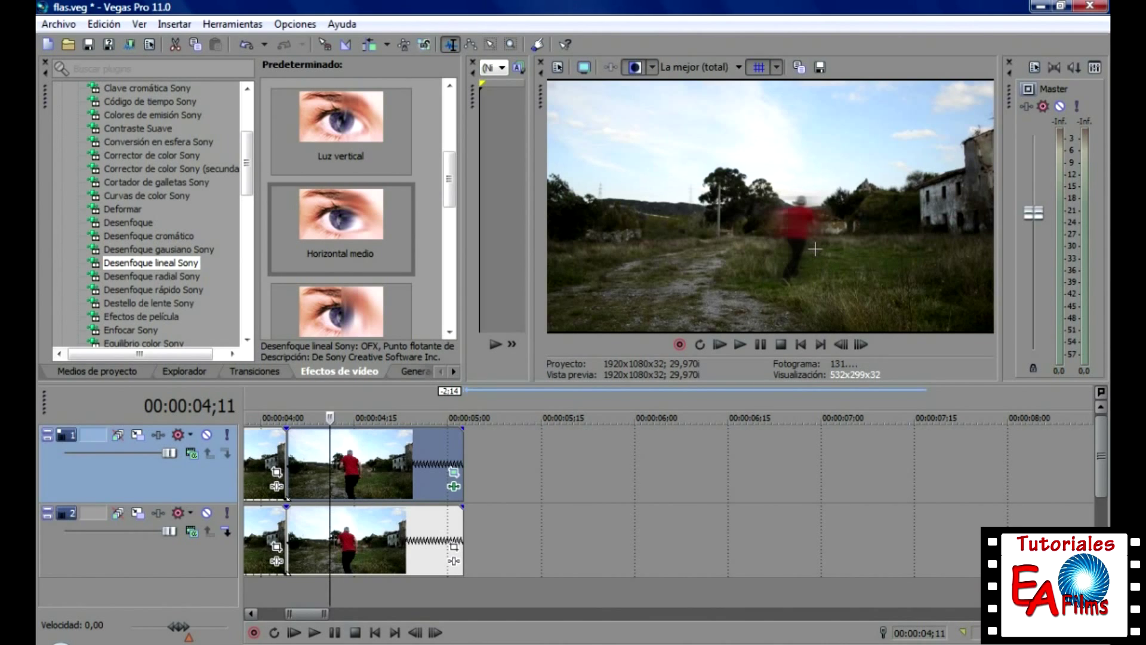
click(741, 345)
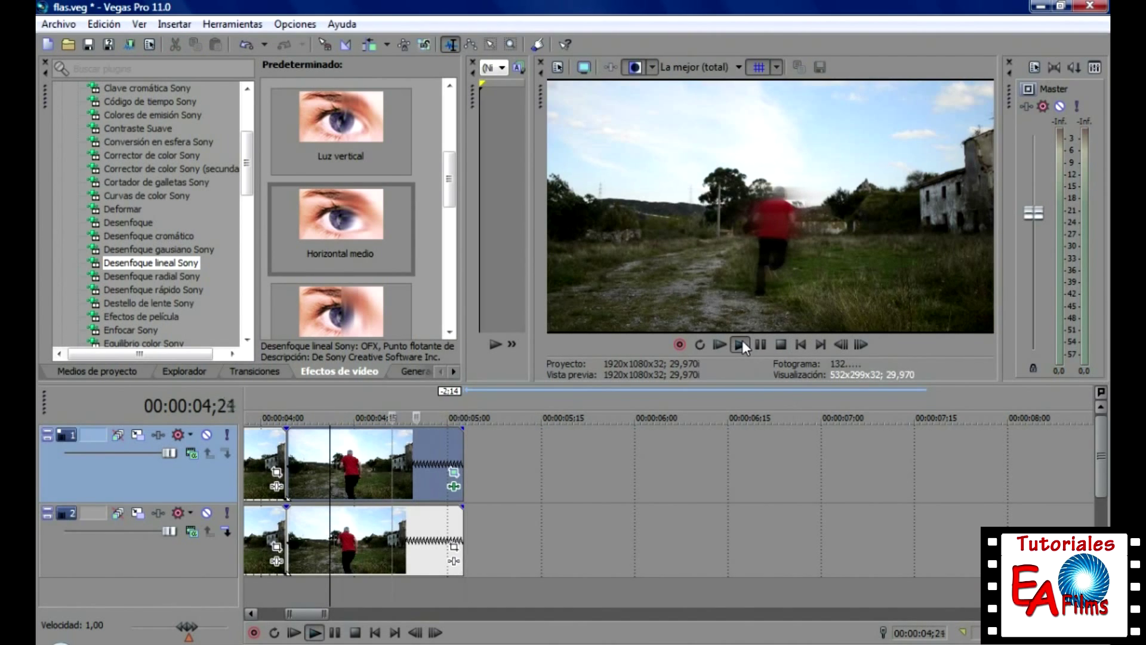